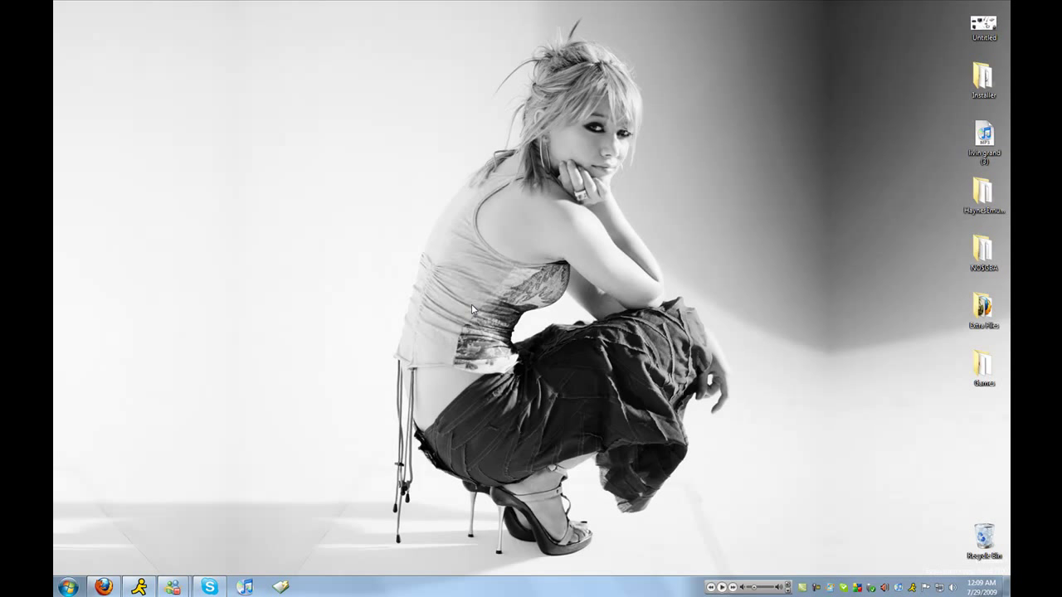
# - Start Adobe Photoshop CS4 from the Windows Start menu's program list
pyautogui.click(186, 456)
pyautogui.click(177, 406)
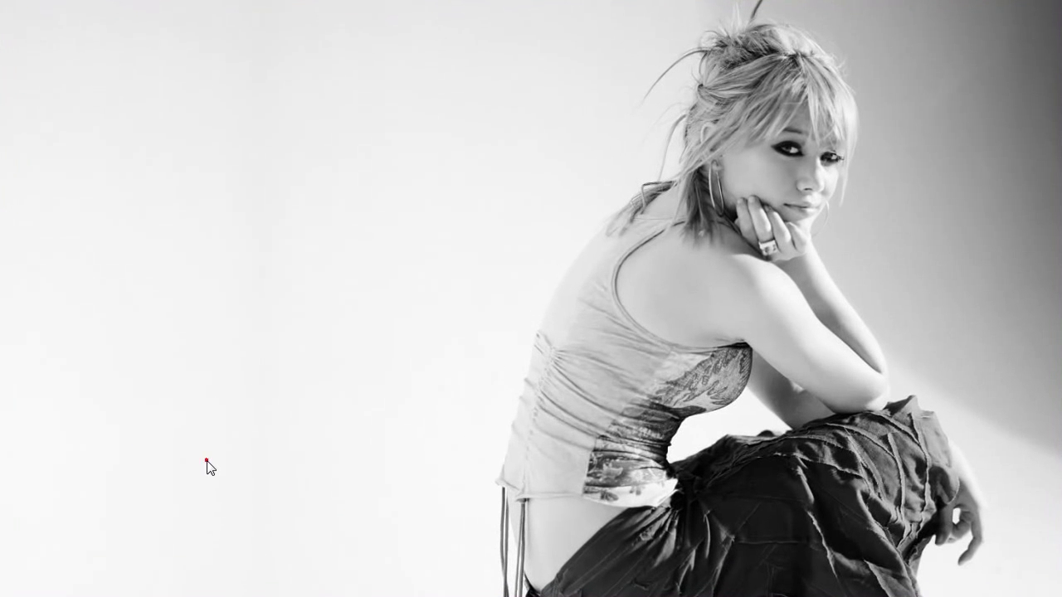
pyautogui.click(196, 347)
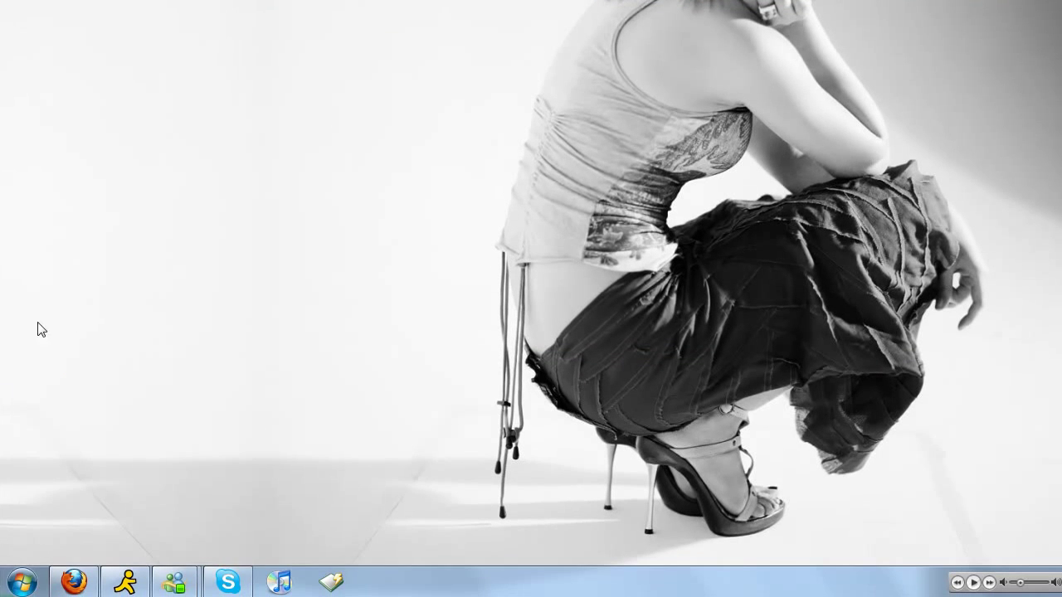
pyautogui.click(22, 582)
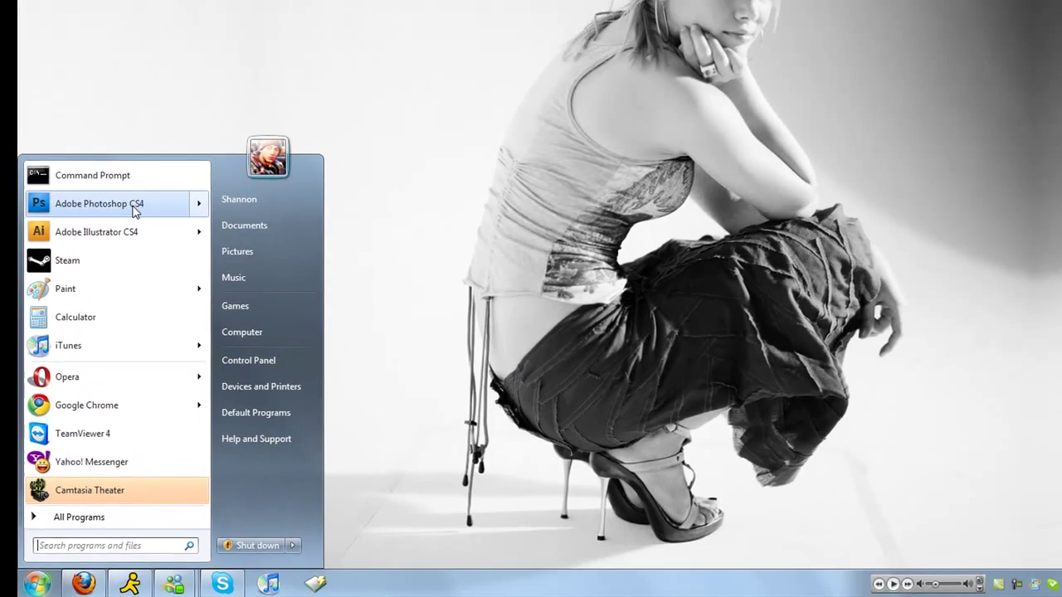
pyautogui.click(128, 185)
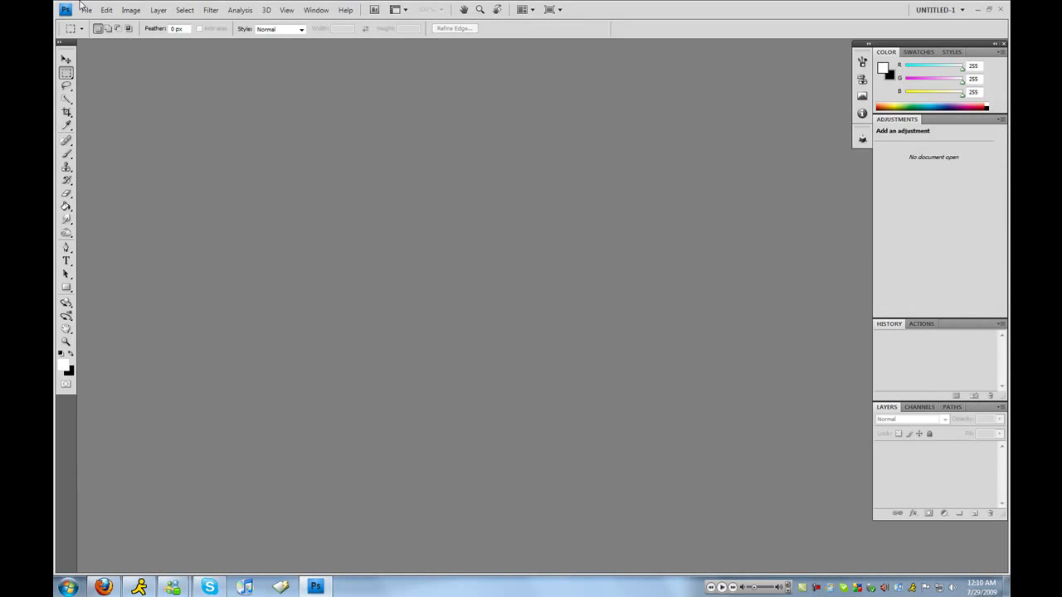
# - In the File > Open dialog, browse up to GFX and into its Stocks folder
pyautogui.click(85, 10)
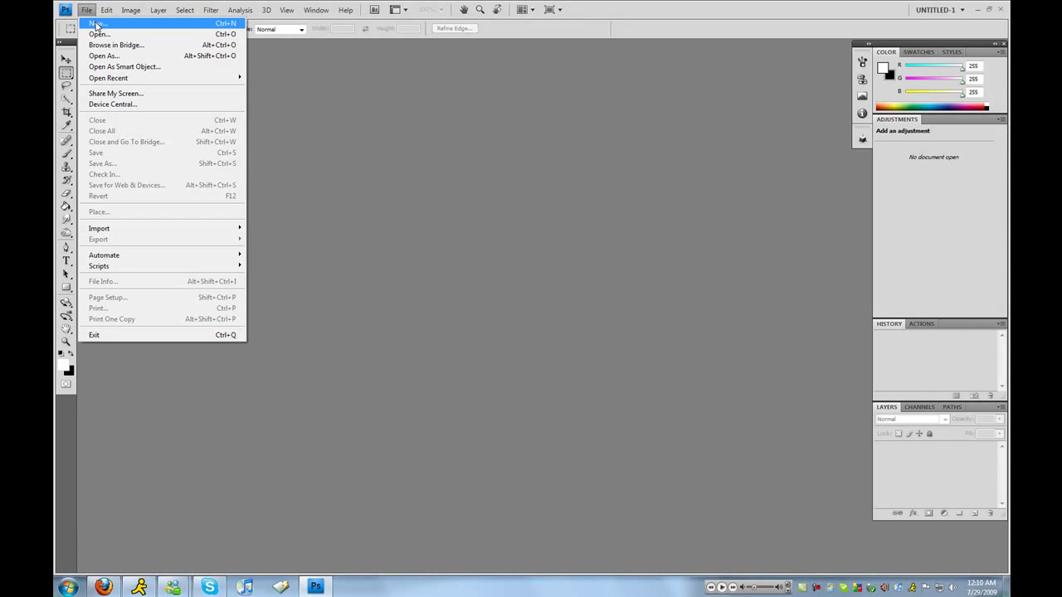
pyautogui.click(99, 34)
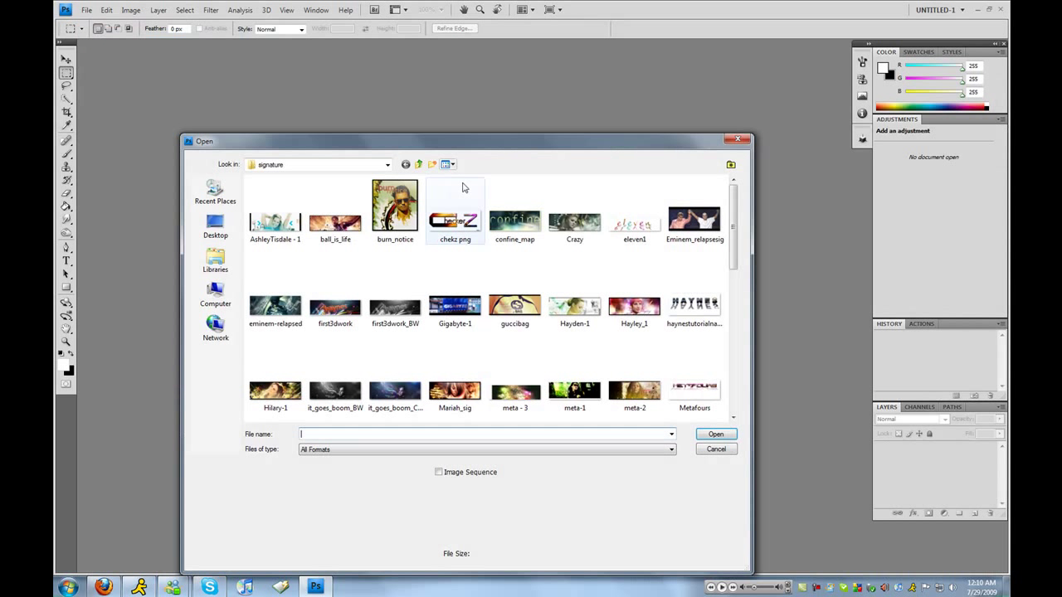
pyautogui.click(419, 165)
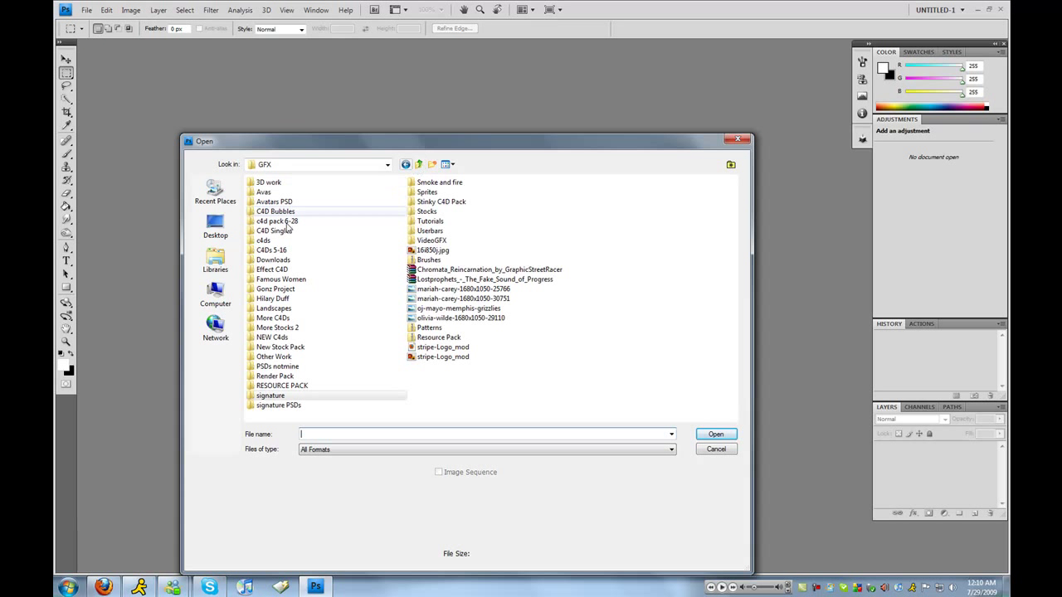
pyautogui.doubleClick(286, 386)
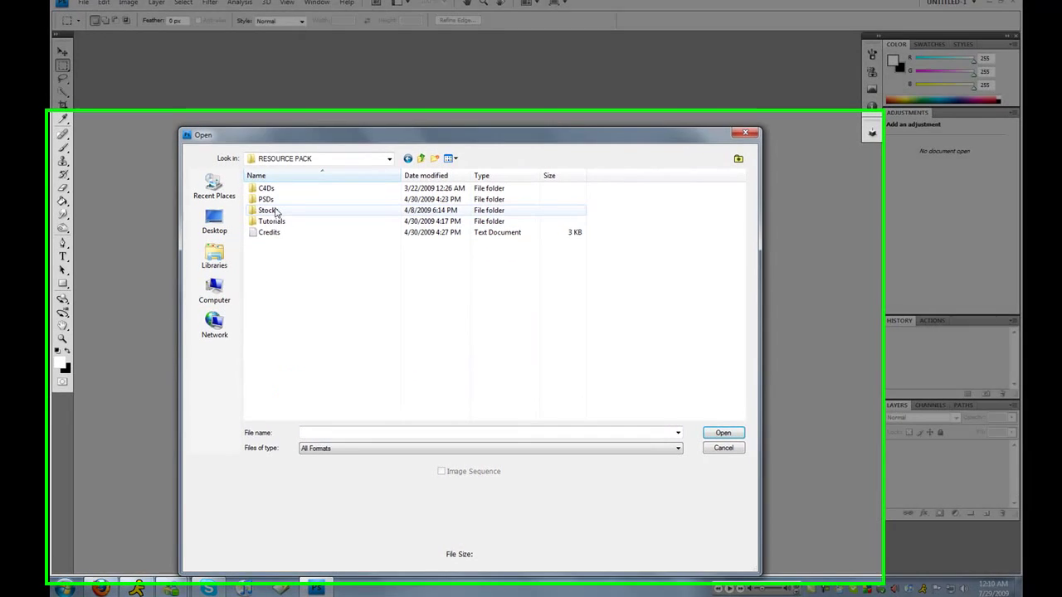
pyautogui.doubleClick(274, 210)
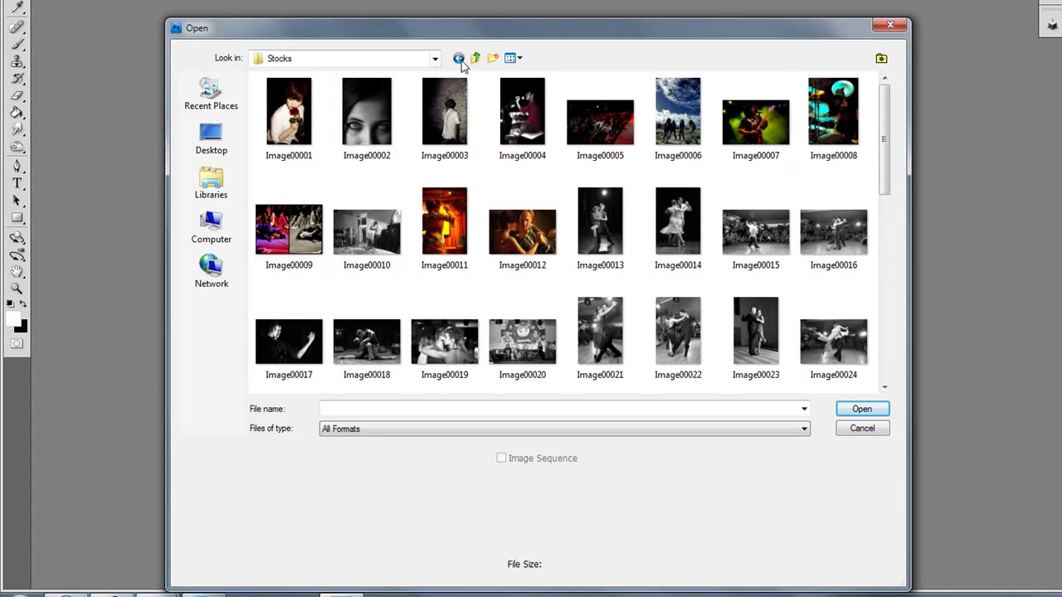
pyautogui.click(475, 58)
pyautogui.click(475, 58)
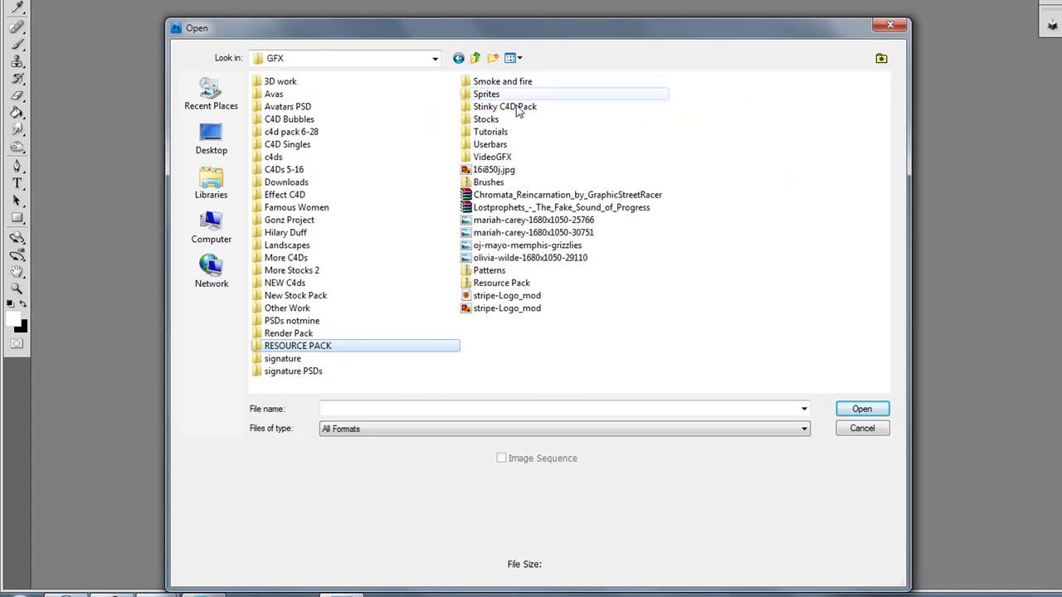
pyautogui.moveTo(513, 126)
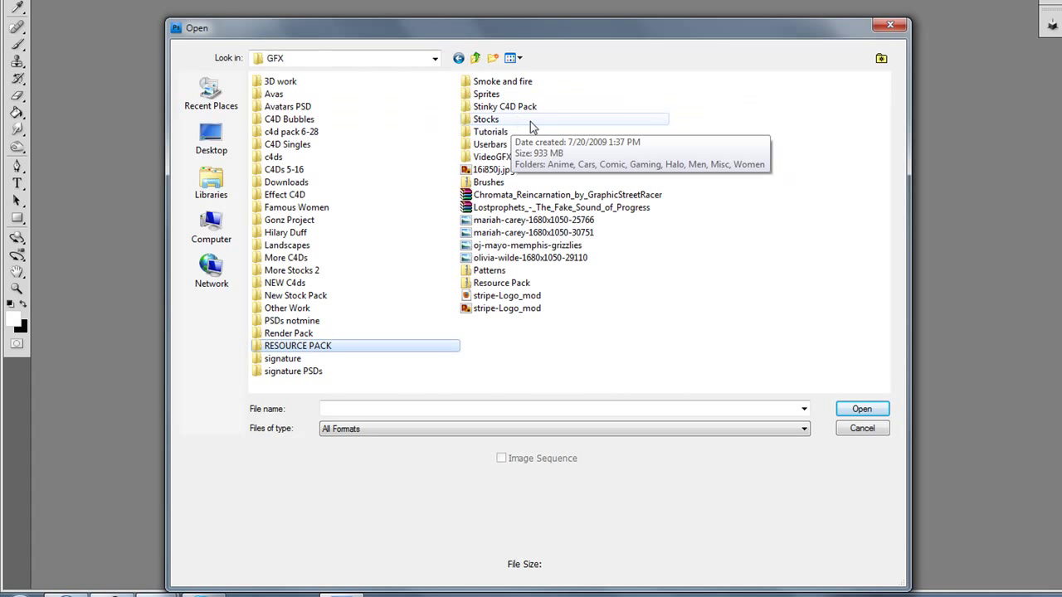
pyautogui.doubleClick(531, 107)
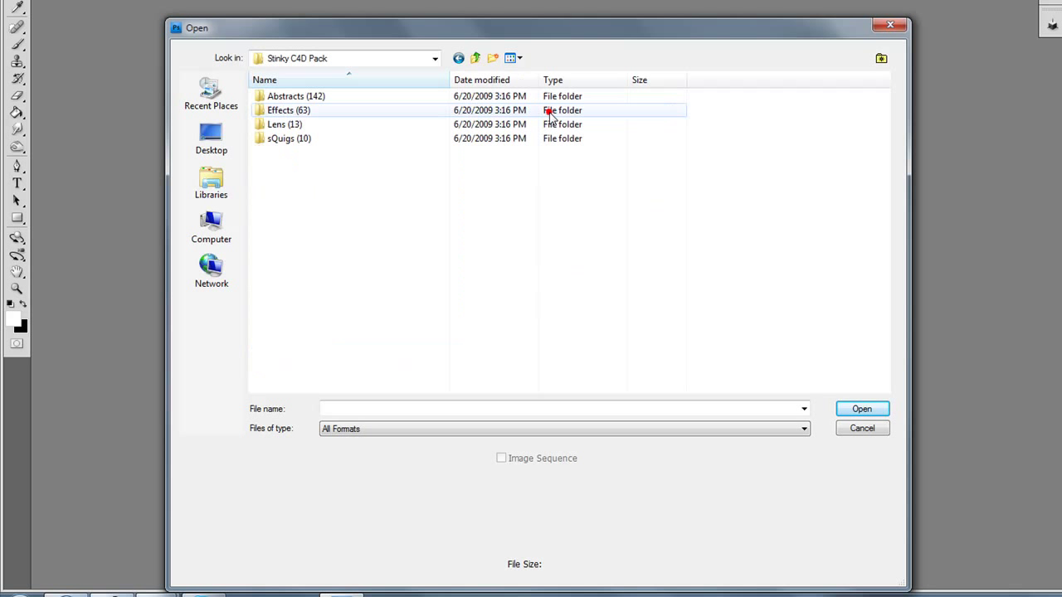
pyautogui.click(476, 58)
pyautogui.doubleClick(514, 122)
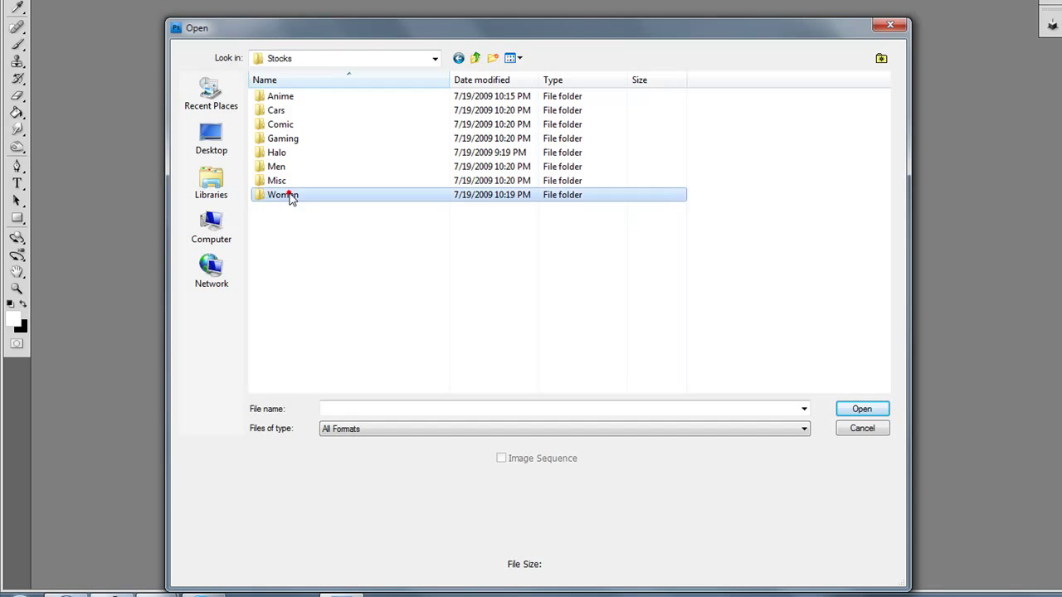
# - Open the Women folder and open the chosen portrait photo
pyautogui.doubleClick(286, 195)
pyautogui.scroll(-15, 574, 249)
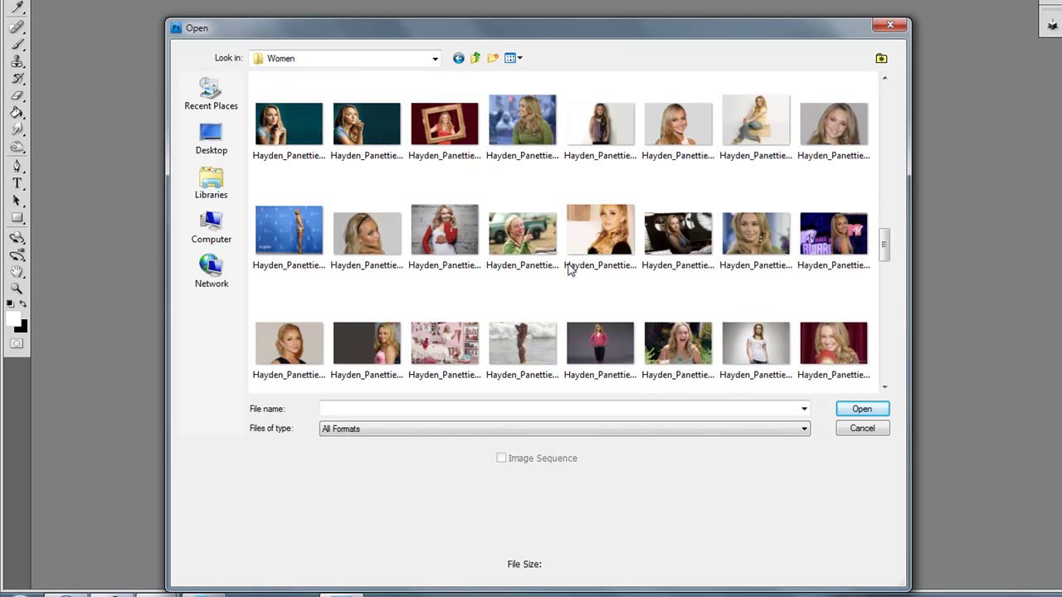
pyautogui.scroll(4, 572, 249)
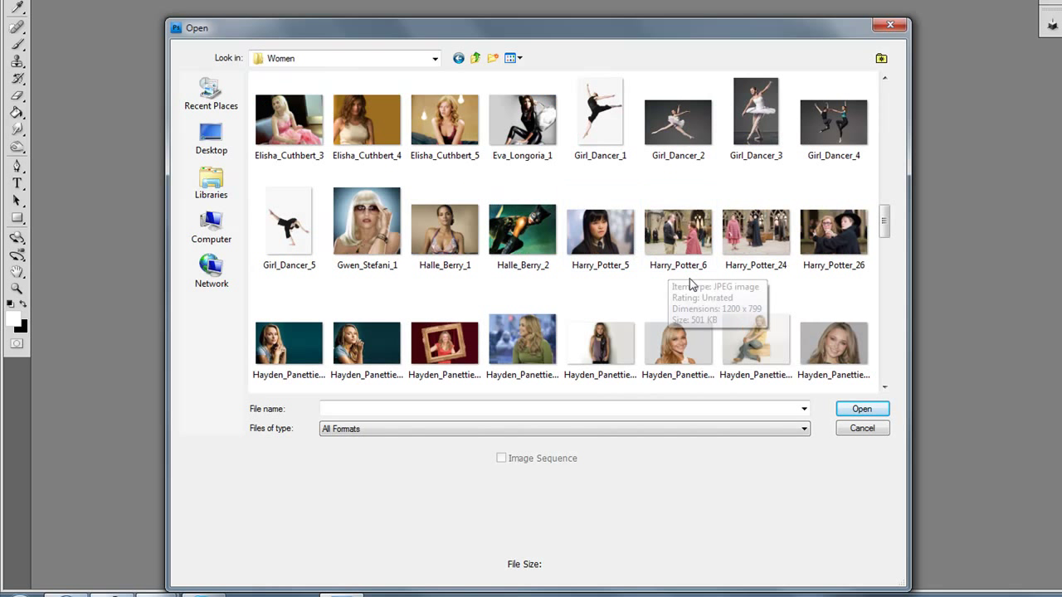
pyautogui.click(885, 388)
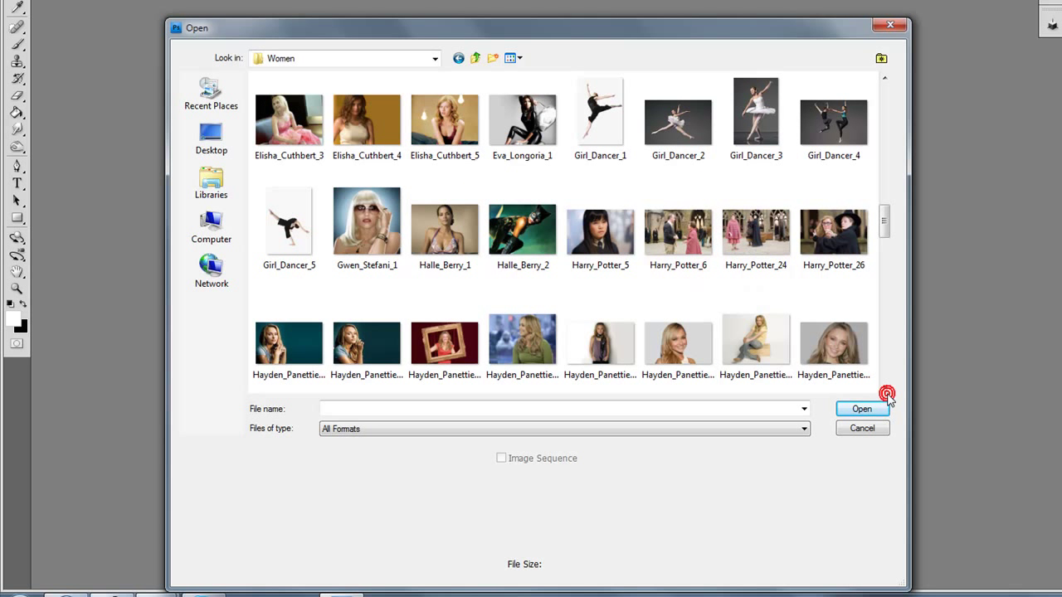
pyautogui.scroll(-4, 884, 388)
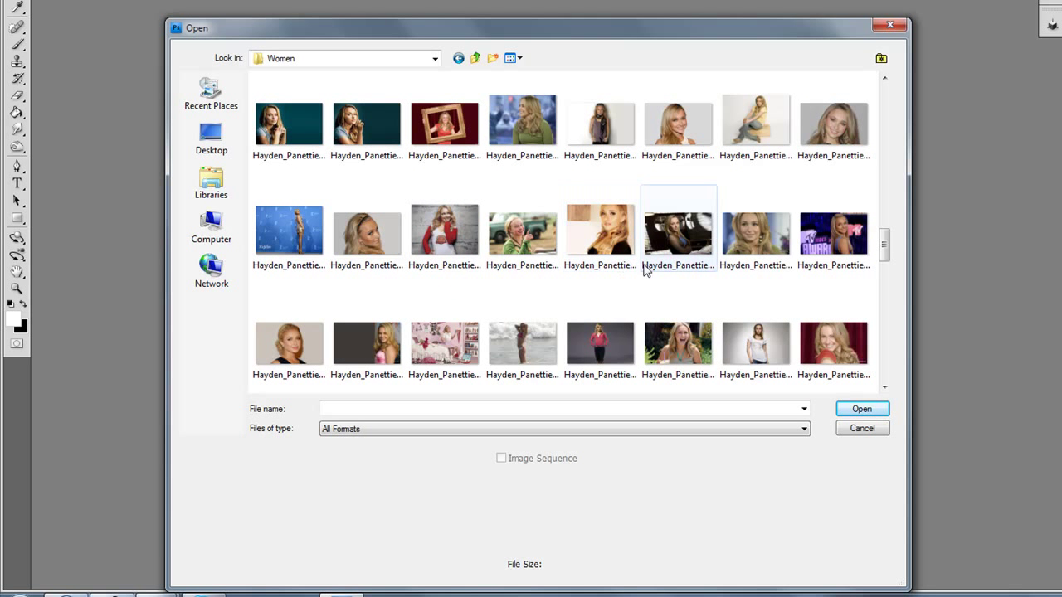
pyautogui.doubleClick(676, 240)
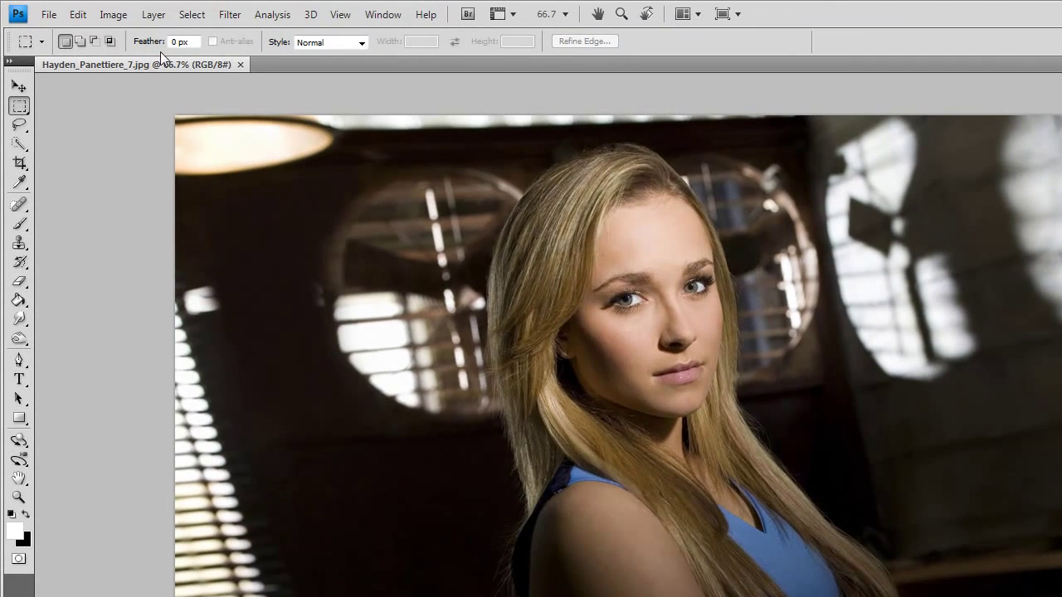
# - Float and re-dock the document window, then view the portrait at 100%
pyautogui.moveTo(160, 61); pyautogui.dragTo(180, 81)
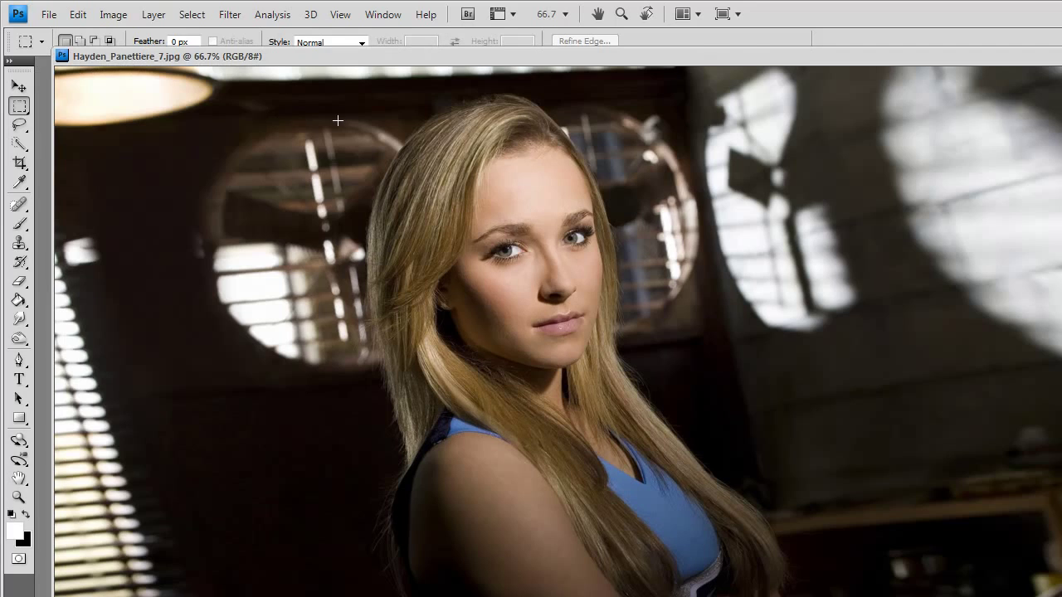
pyautogui.moveTo(393, 53); pyautogui.dragTo(483, 60)
pyautogui.click(565, 14)
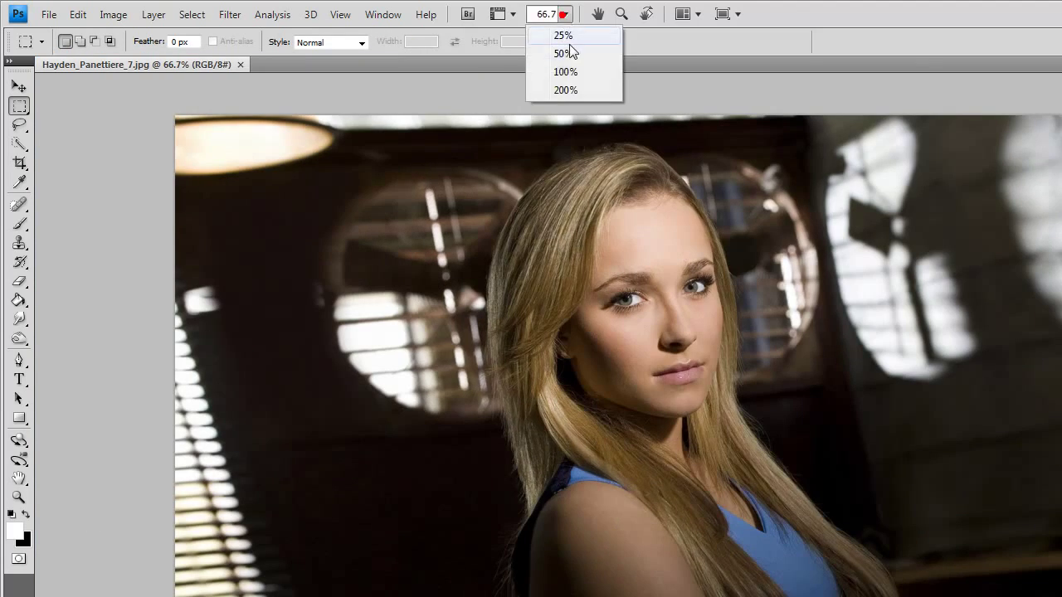
pyautogui.click(560, 69)
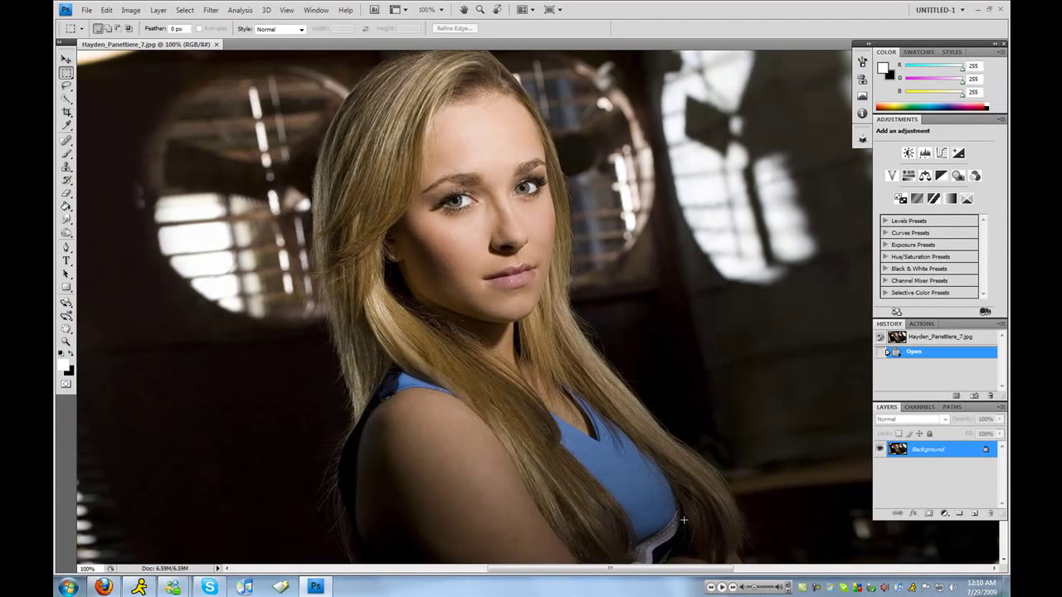
pyautogui.scroll(-2, 858, 449)
pyautogui.scroll(2, 683, 519)
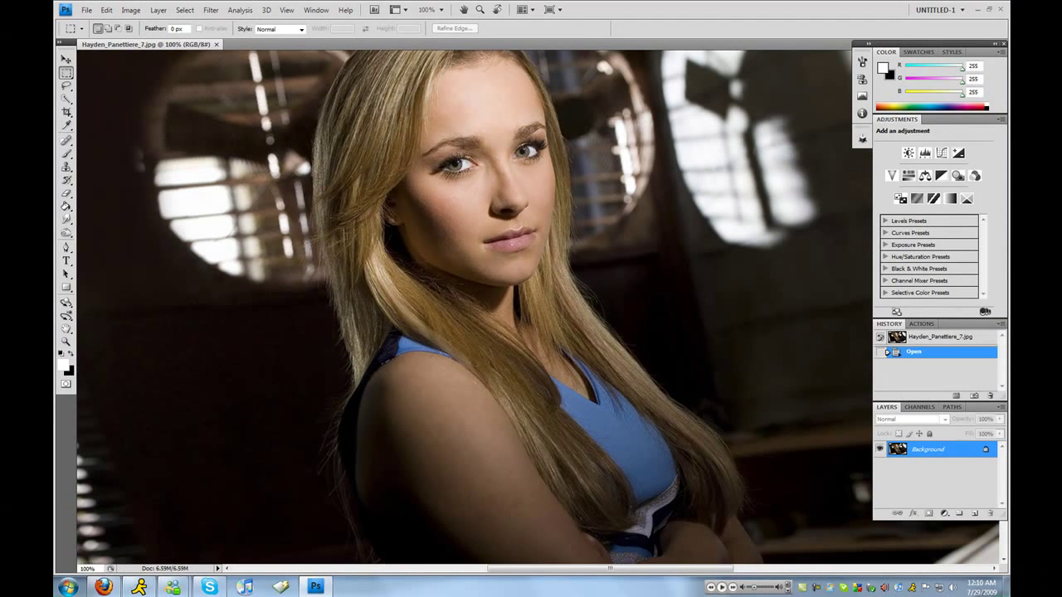
# - Bring up the New Layer dialog with Shift+Ctrl+N
pyautogui.click(88, 9)
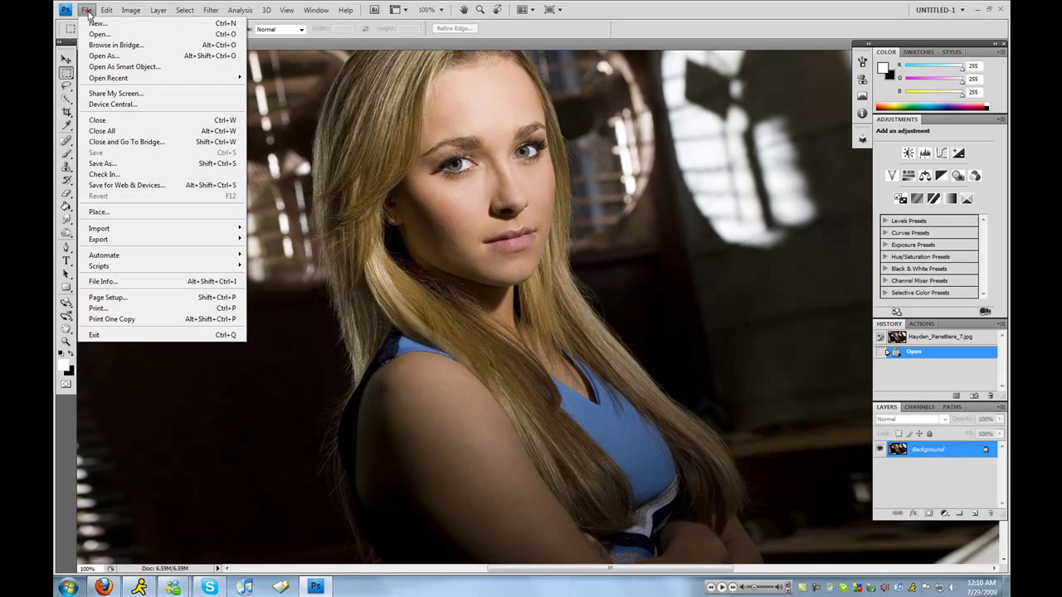
pyautogui.click(93, 9)
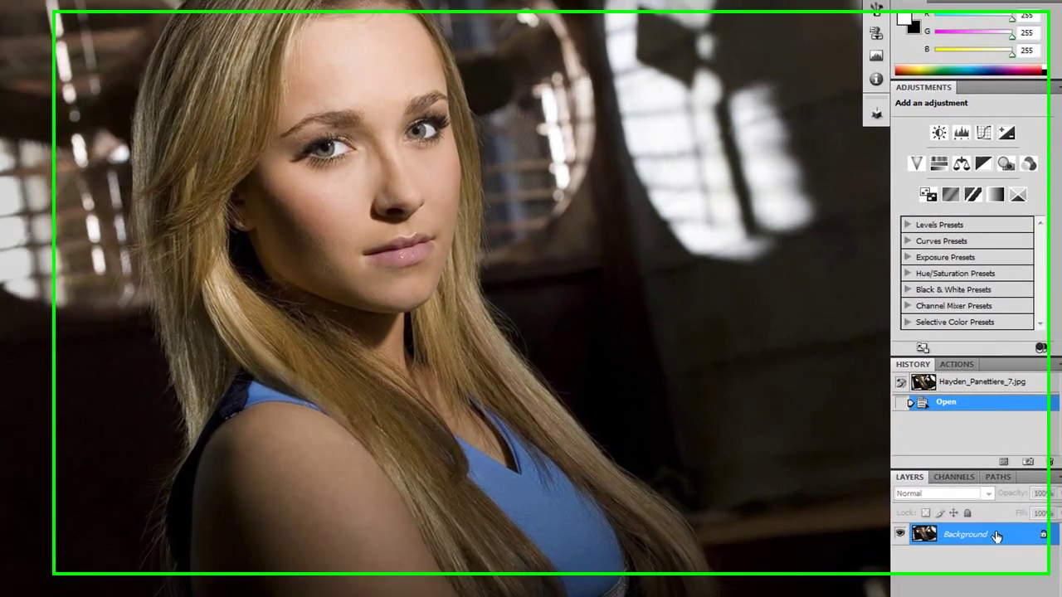
pyautogui.hotkey('ctrl', 'shift', 'n')
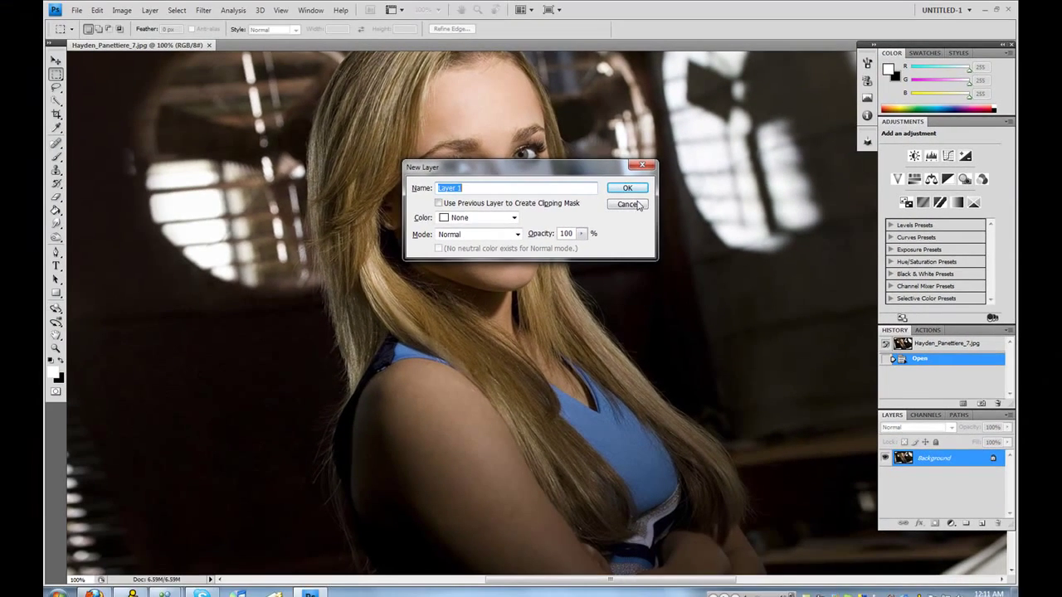
# - Cancel that dialog and create a new layer named 'Blur' via Layer > New > Layer
pyautogui.click(628, 203)
pyautogui.click(150, 10)
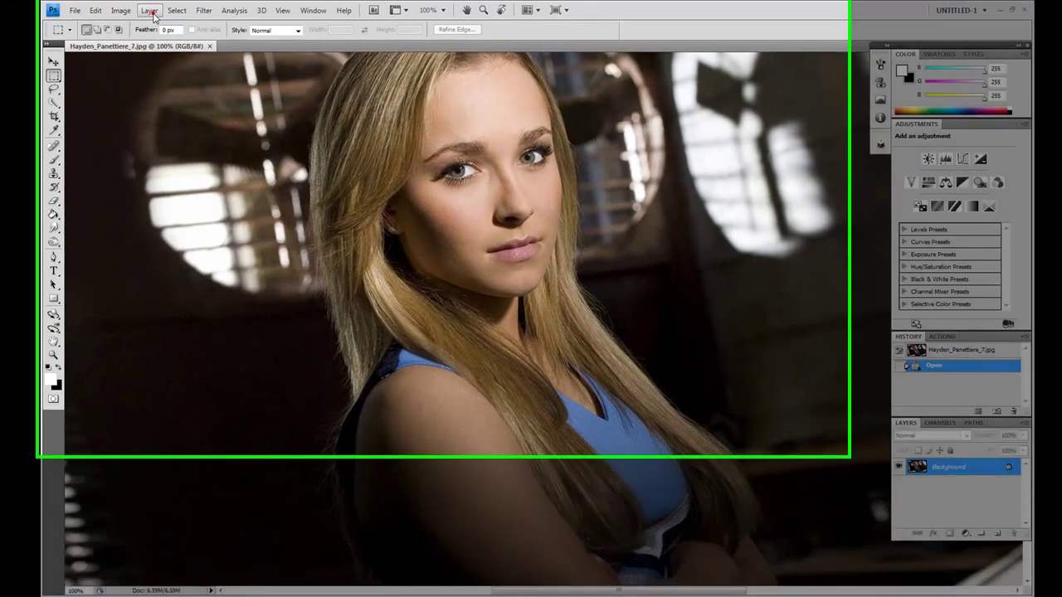
pyautogui.moveTo(153, 30)
pyautogui.click(344, 32)
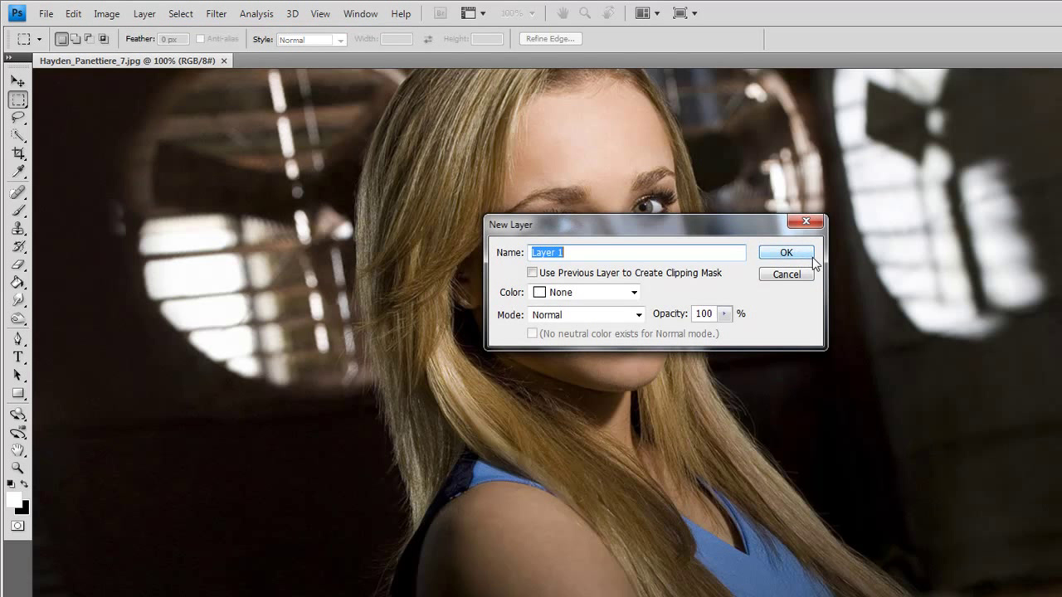
pyautogui.press('BackSpace')
pyautogui.write('Bluy')
pyautogui.press('BackSpace')
pyautogui.press('BackSpace')
pyautogui.press('BackSpace')
pyautogui.press('BackSpace')
pyautogui.press('BackSpace')
pyautogui.press('BackSpace')
pyautogui.write('Blur')
pyautogui.press('Return')
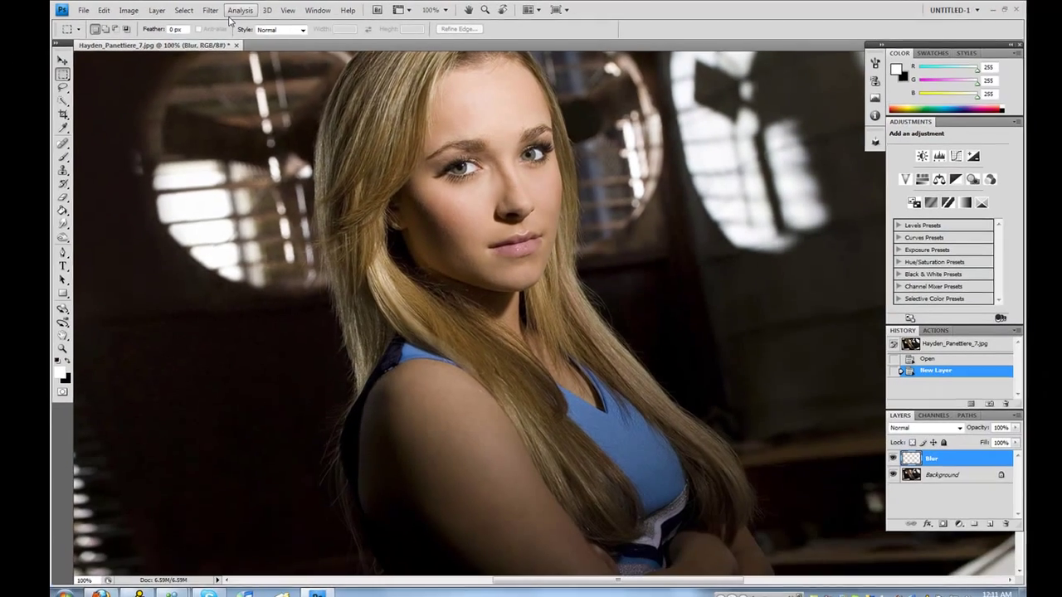
pyautogui.click(211, 10)
pyautogui.moveTo(289, 106)
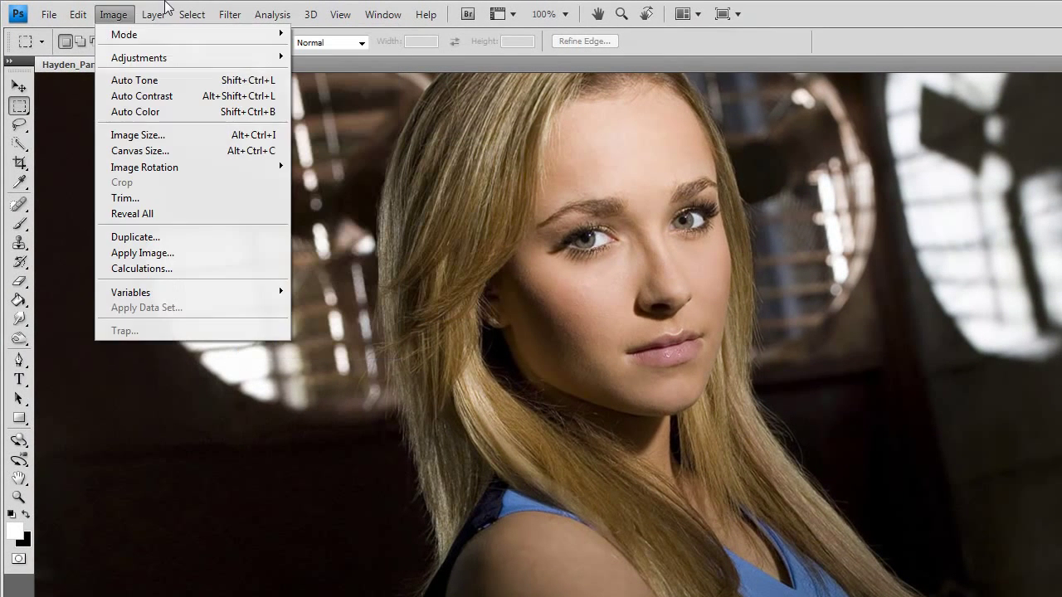
# - Copy the visible photo onto the Blur layer with Image > Apply Image
pyautogui.click(167, 6)
pyautogui.click(112, 14)
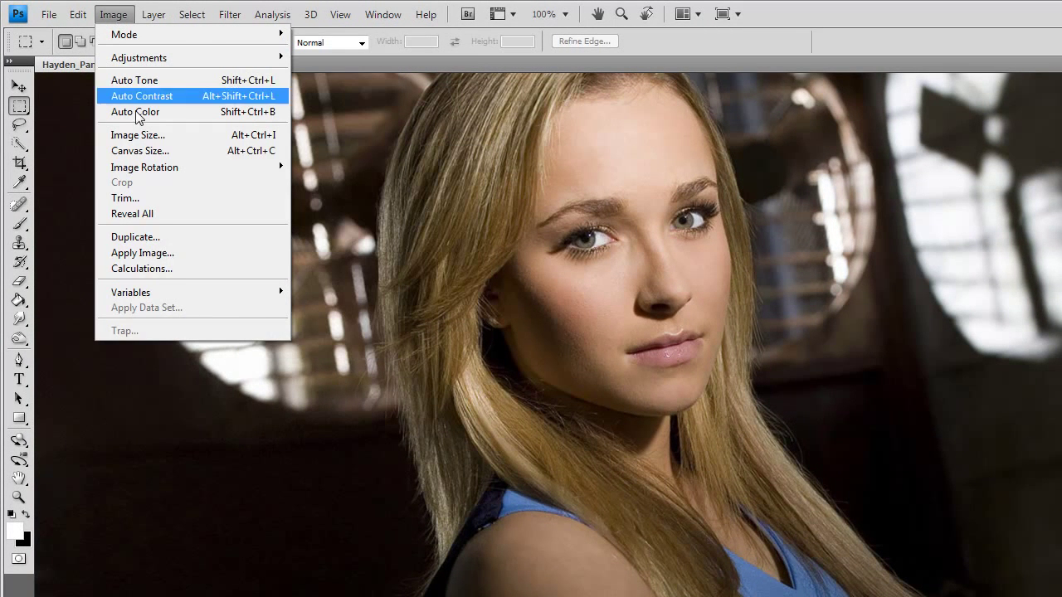
pyautogui.click(154, 258)
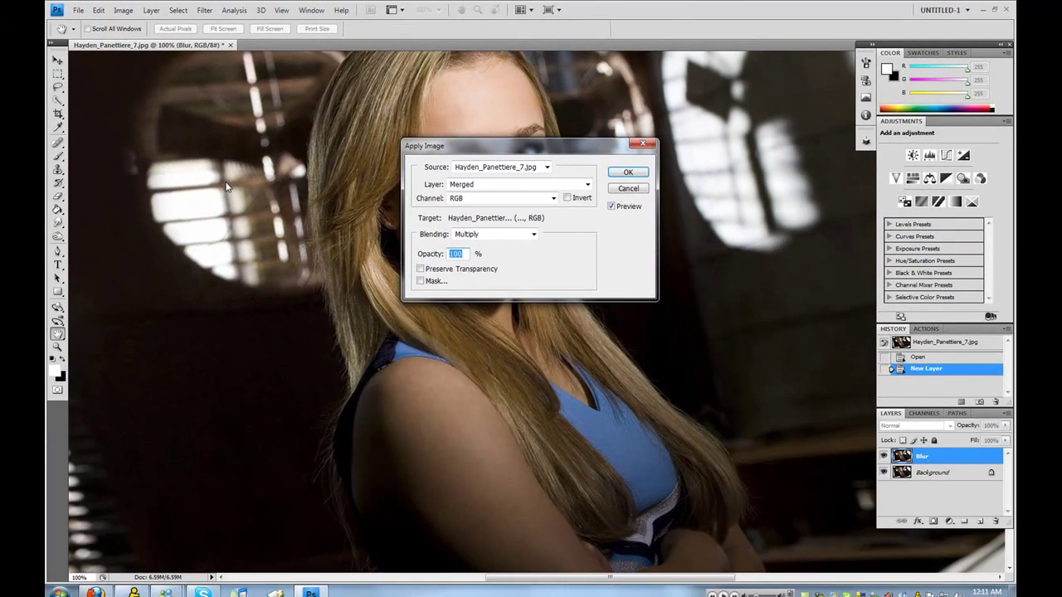
pyautogui.press('Return')
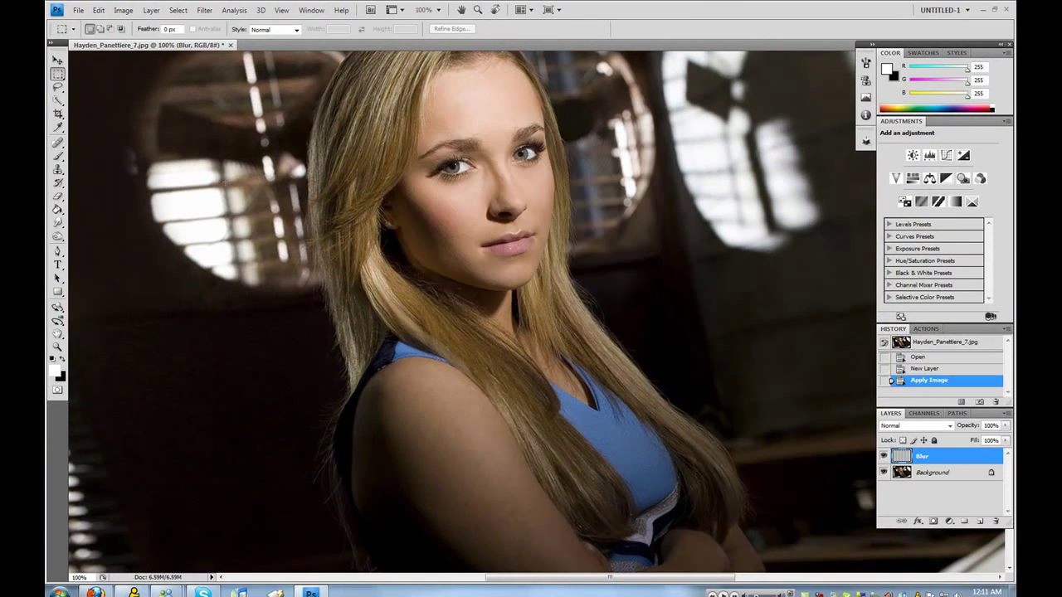
# - Apply Filter > Blur > Gaussian Blur with a 4.9-pixel radius to the Blur layer
pyautogui.click(260, 9)
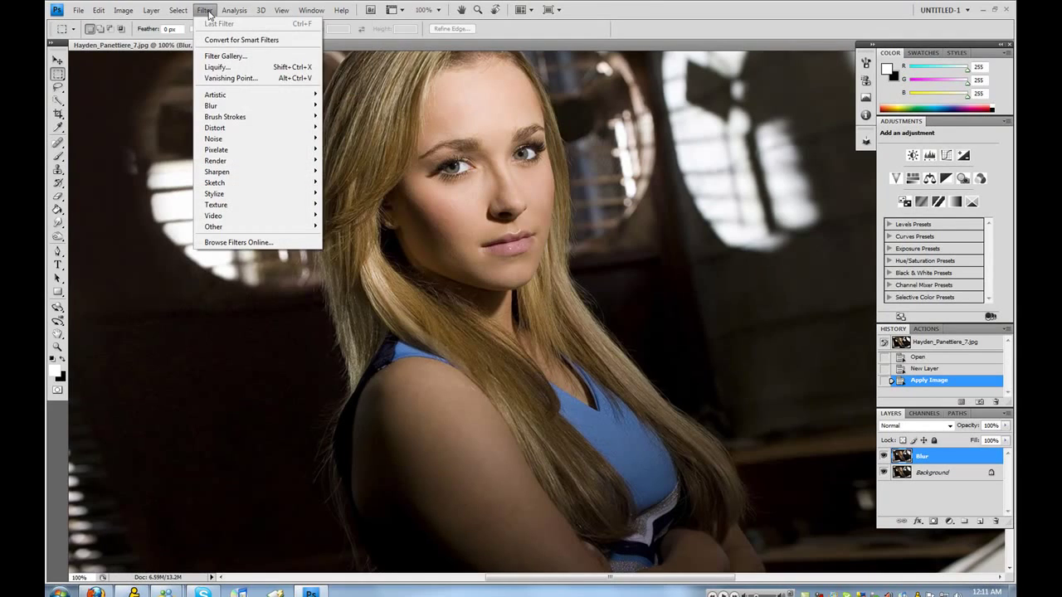
pyautogui.moveTo(282, 106)
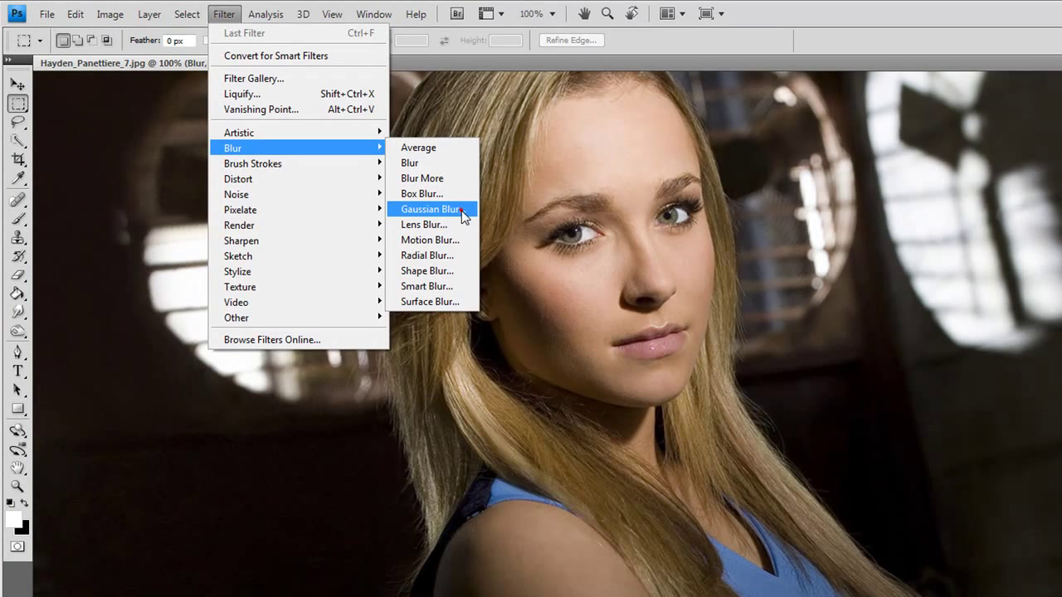
pyautogui.click(463, 216)
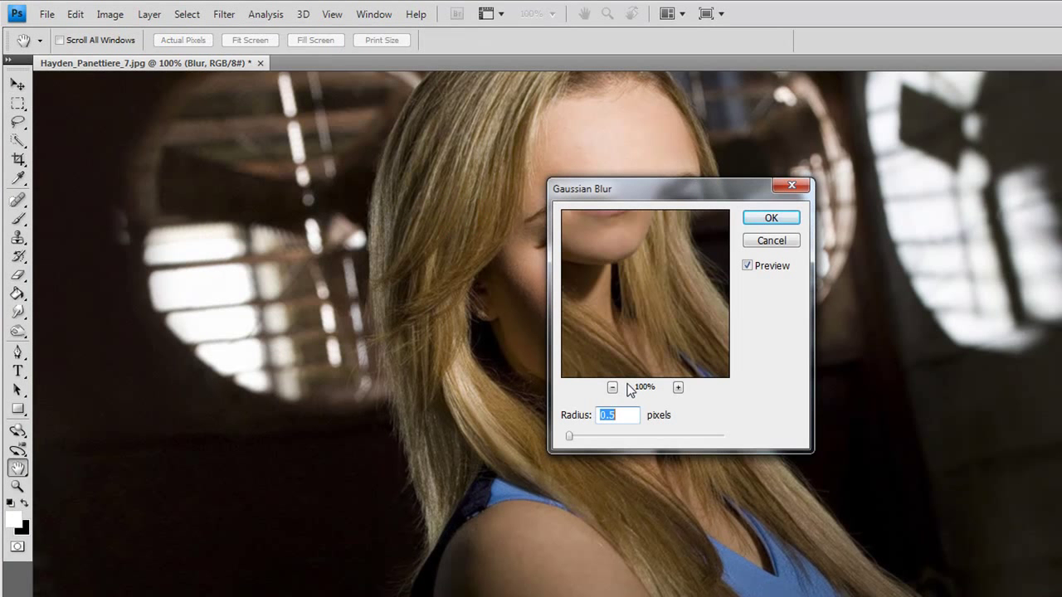
pyautogui.write('4.9')
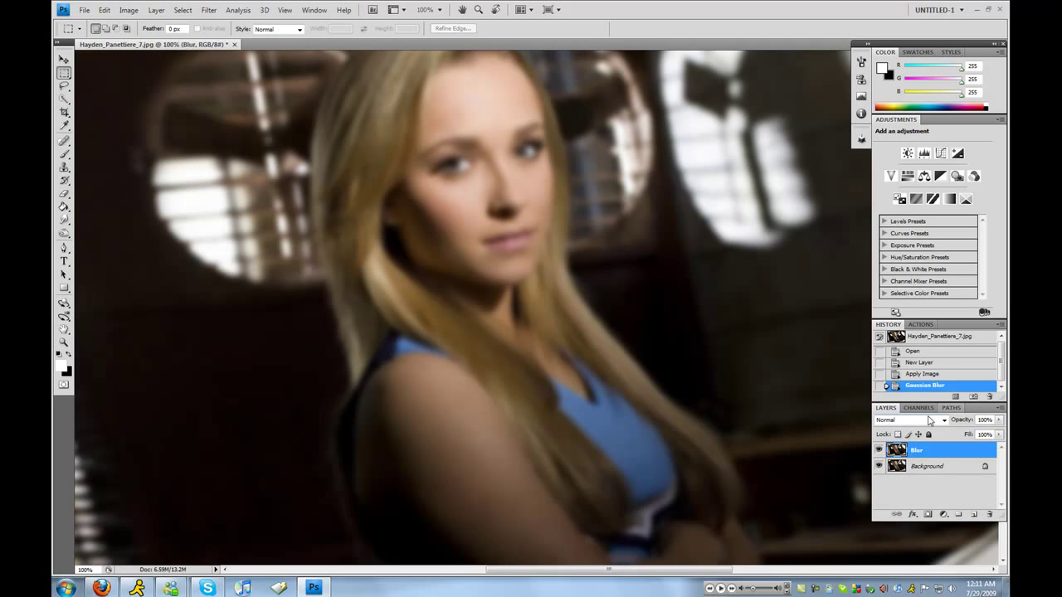
# - Set the Blur layer to Soft Light, toggle its visibility to compare, then close the portrait
pyautogui.click(940, 421)
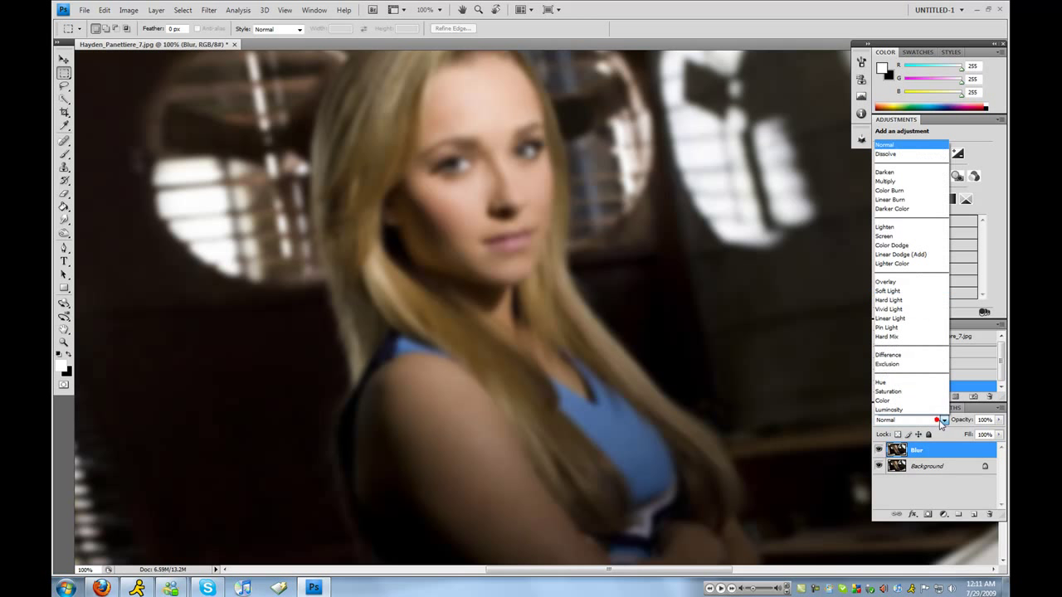
pyautogui.click(909, 296)
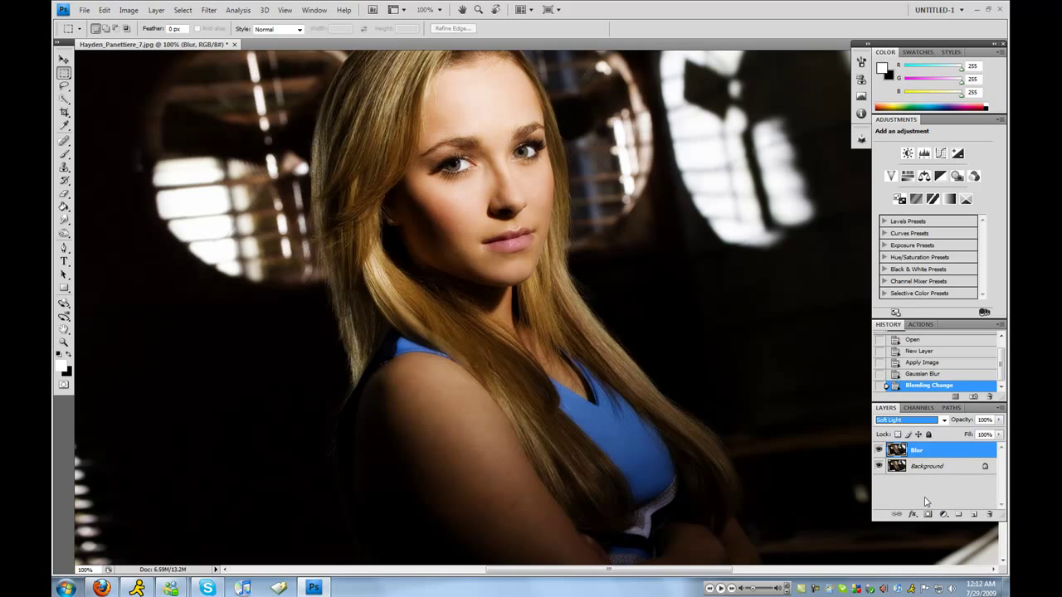
pyautogui.click(879, 449)
pyautogui.click(879, 450)
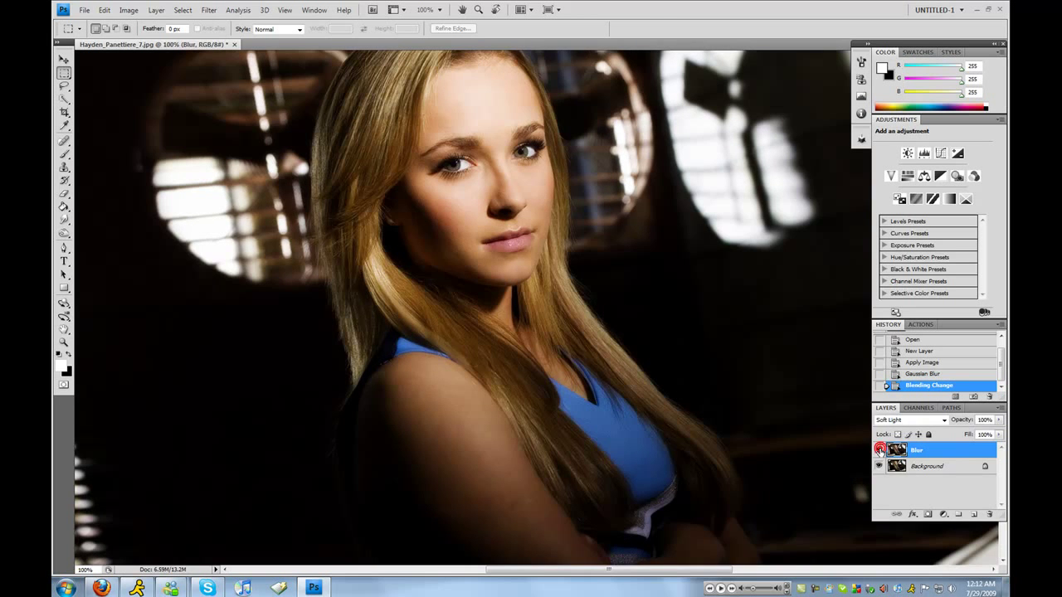
pyautogui.click(880, 449)
pyautogui.click(880, 449)
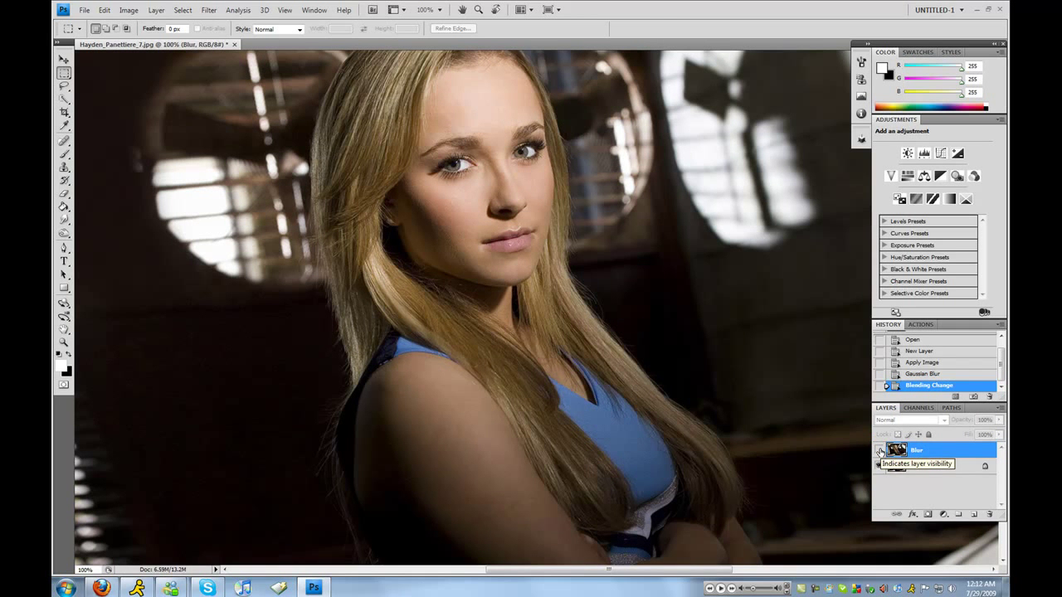
pyautogui.click(880, 449)
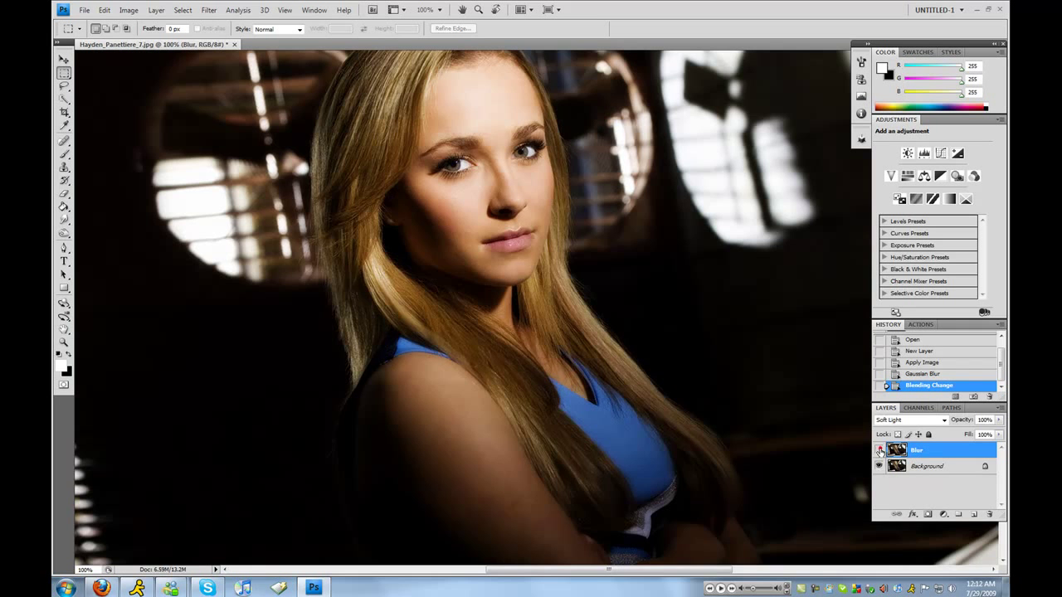
pyautogui.click(879, 450)
pyautogui.click(880, 449)
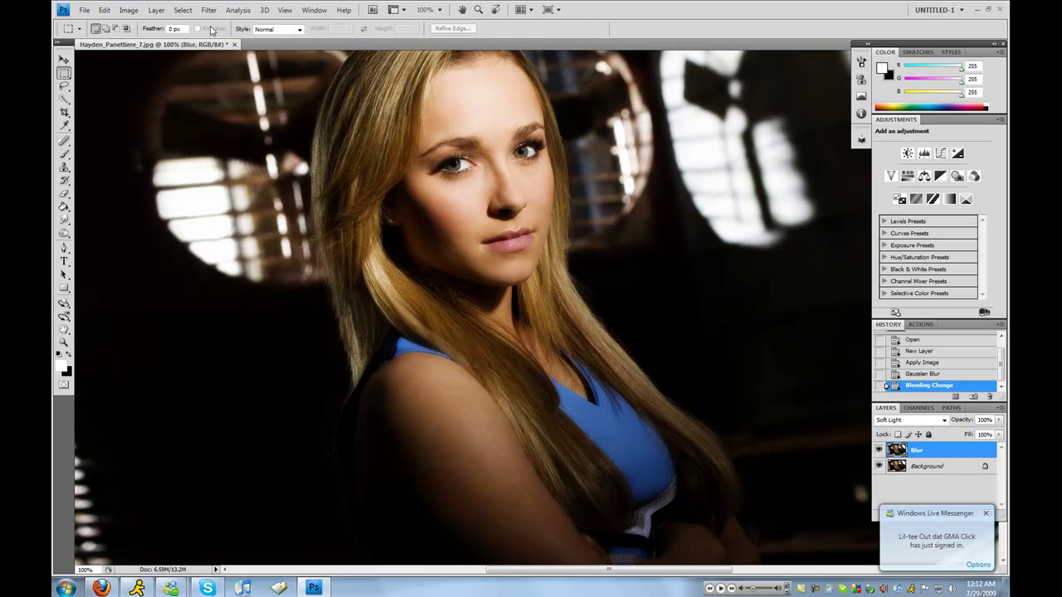
pyautogui.click(234, 44)
# - Discard the portrait, open the beach photo from the Women folder, and float its window
pyautogui.click(535, 226)
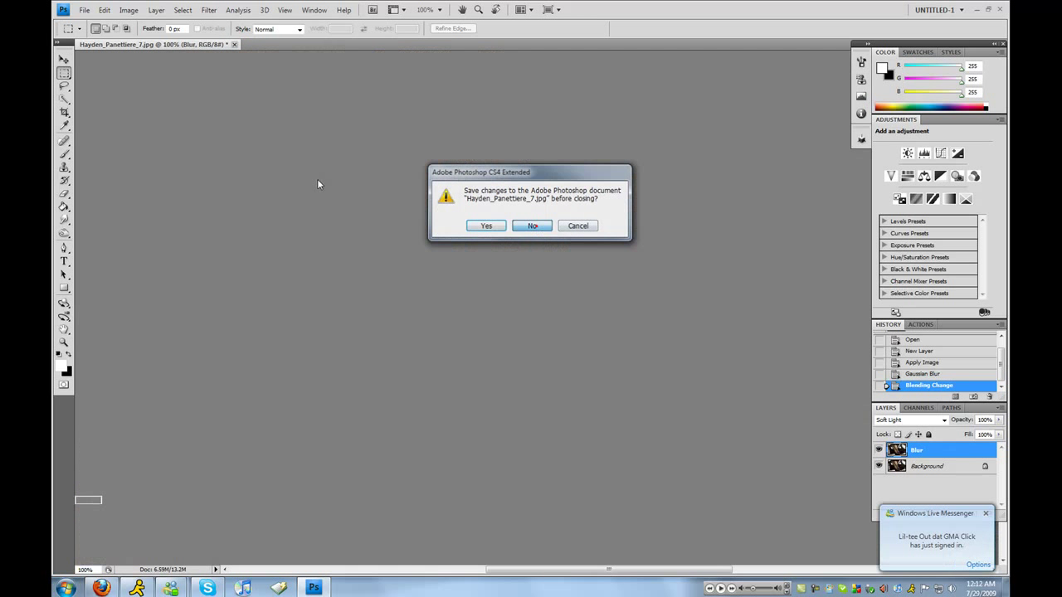
pyautogui.click(84, 10)
pyautogui.click(97, 35)
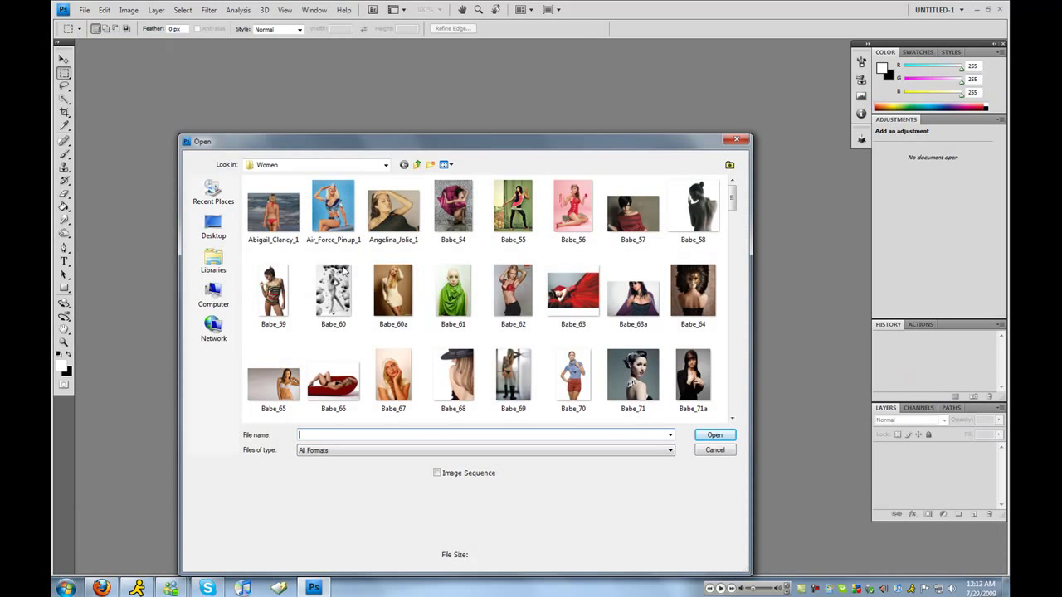
pyautogui.scroll(-5, 304, 260)
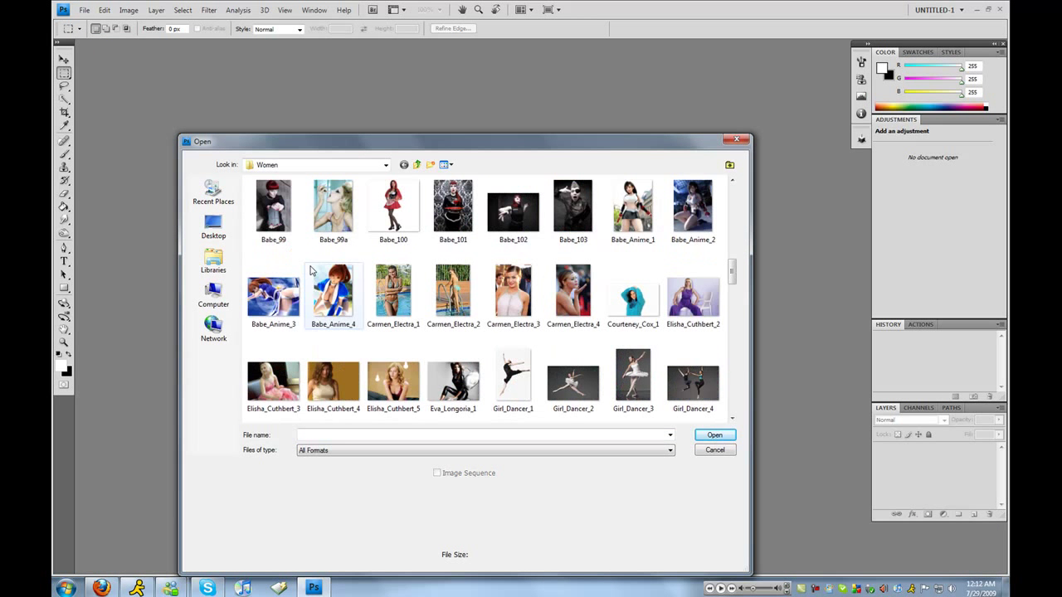
pyautogui.scroll(-10, 524, 341)
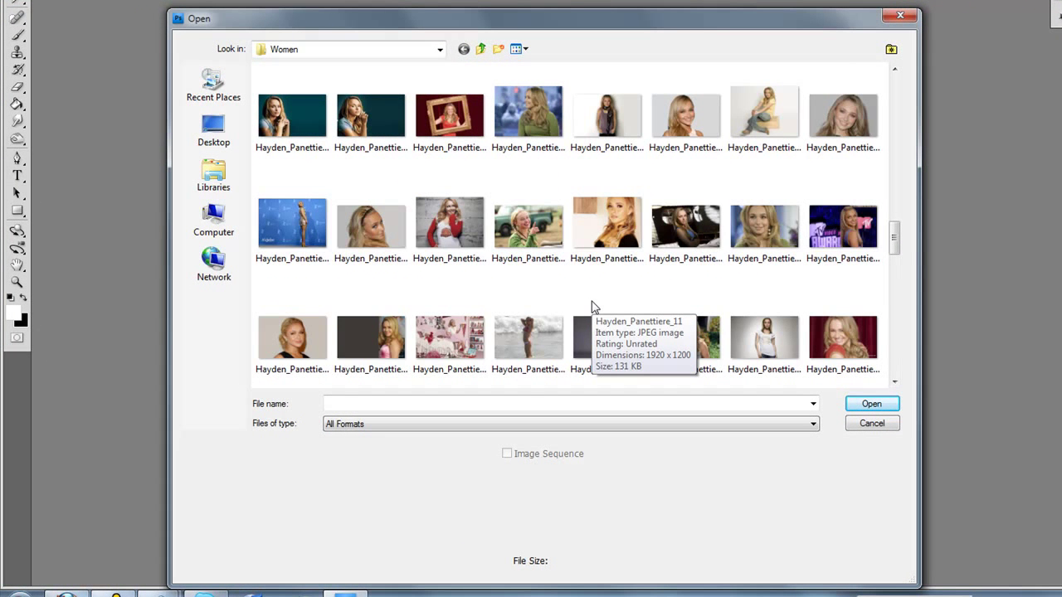
pyautogui.scroll(-3, 591, 307)
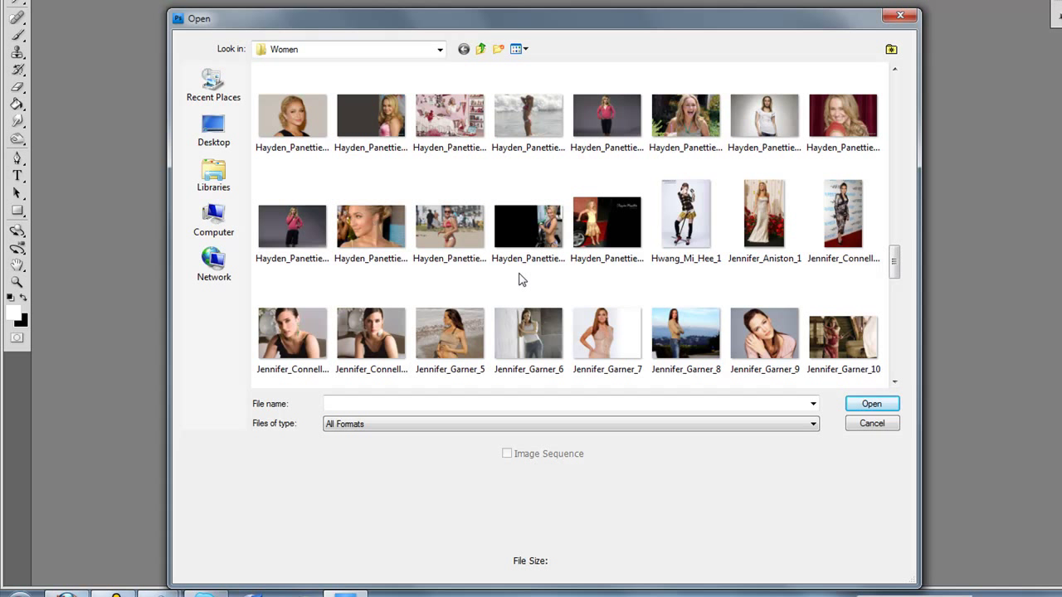
pyautogui.doubleClick(455, 327)
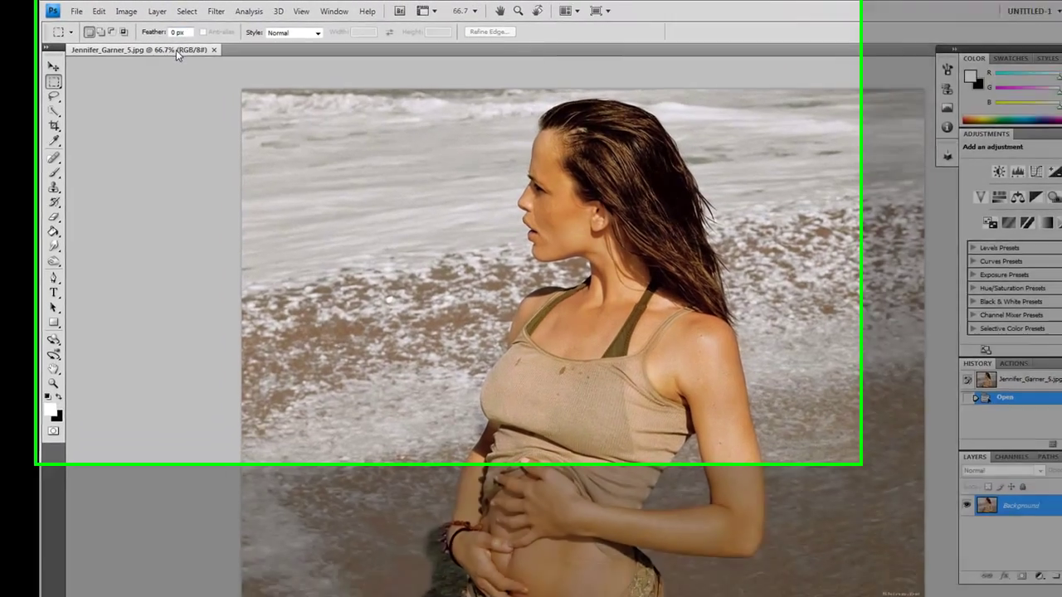
pyautogui.moveTo(176, 45); pyautogui.dragTo(210, 76)
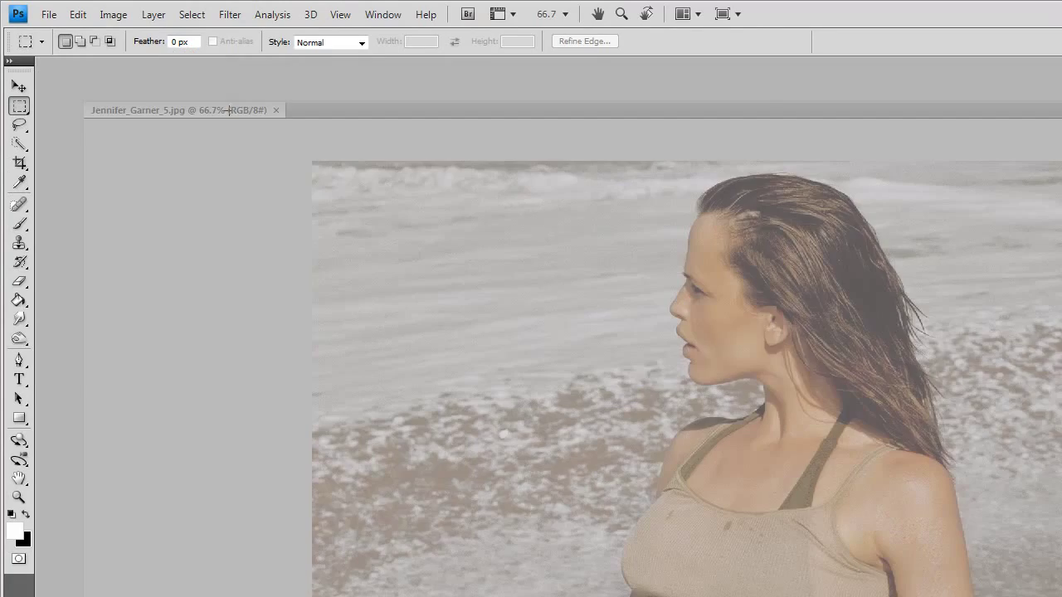
pyautogui.moveTo(229, 110); pyautogui.dragTo(229, 110)
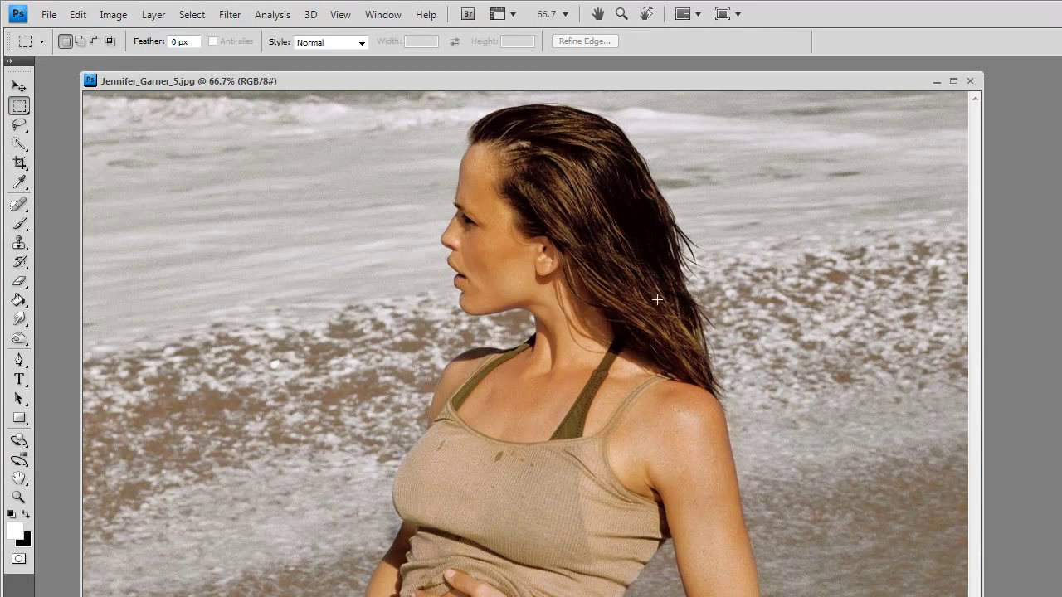
# - Add a layer named Gaussian Blur and stamp all visible layers onto it
pyautogui.hotkey('ctrl', 'shift', 'n')
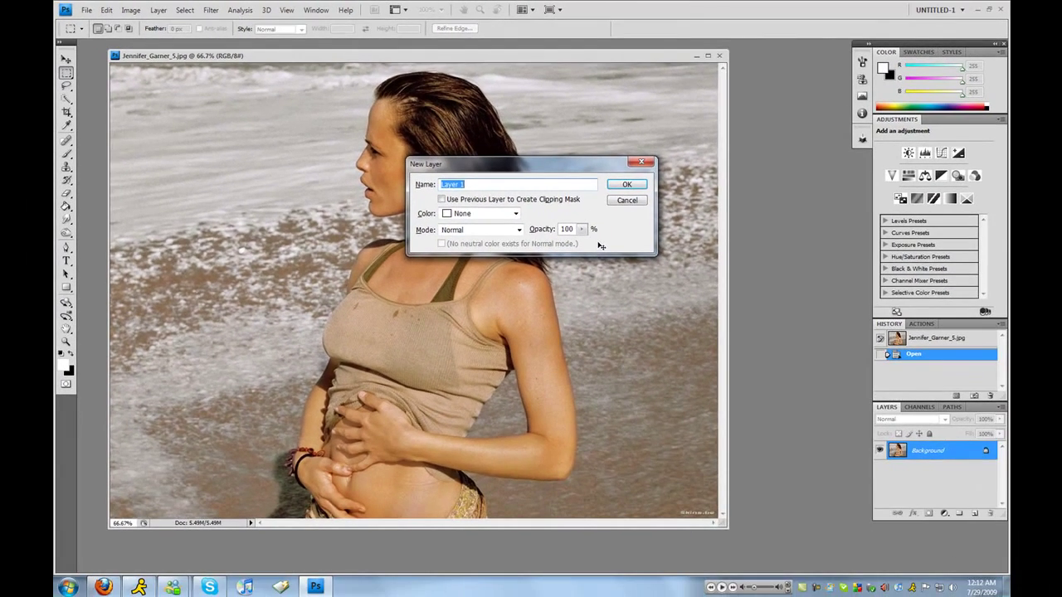
pyautogui.write('Gaussian Blur')
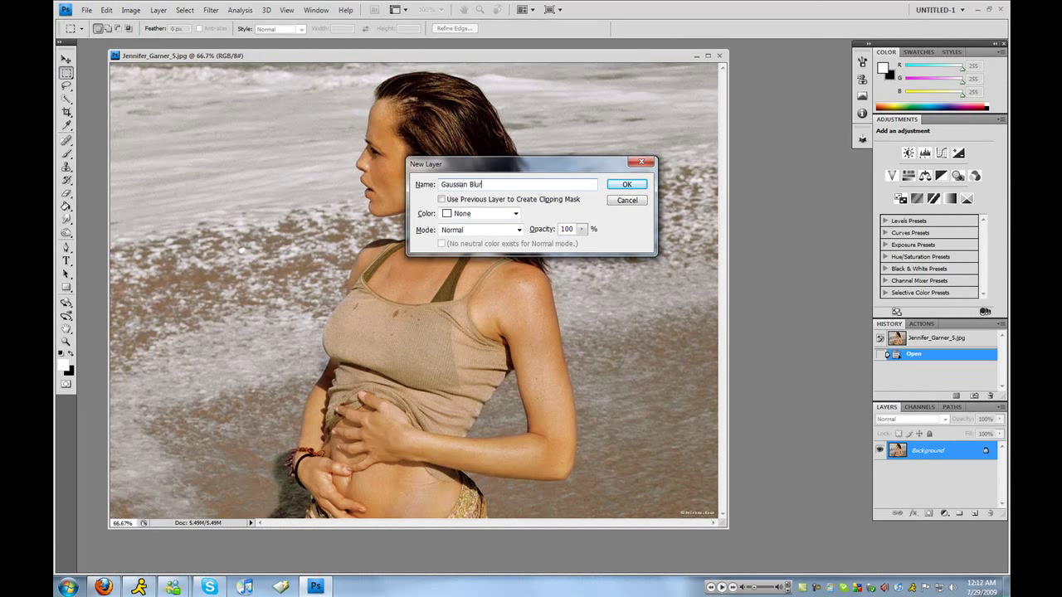
pyautogui.press('Return')
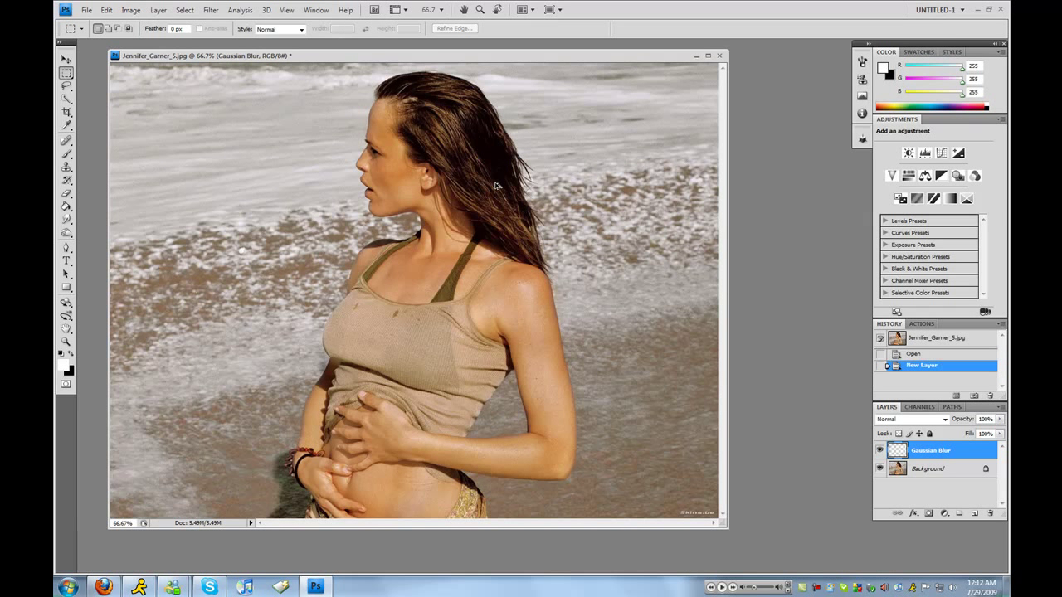
pyautogui.hotkey('ctrl', 'shift', 'alt', 'e')
# - Apply Filter > Blur > Gaussian Blur to the stamped layer
pyautogui.click(211, 10)
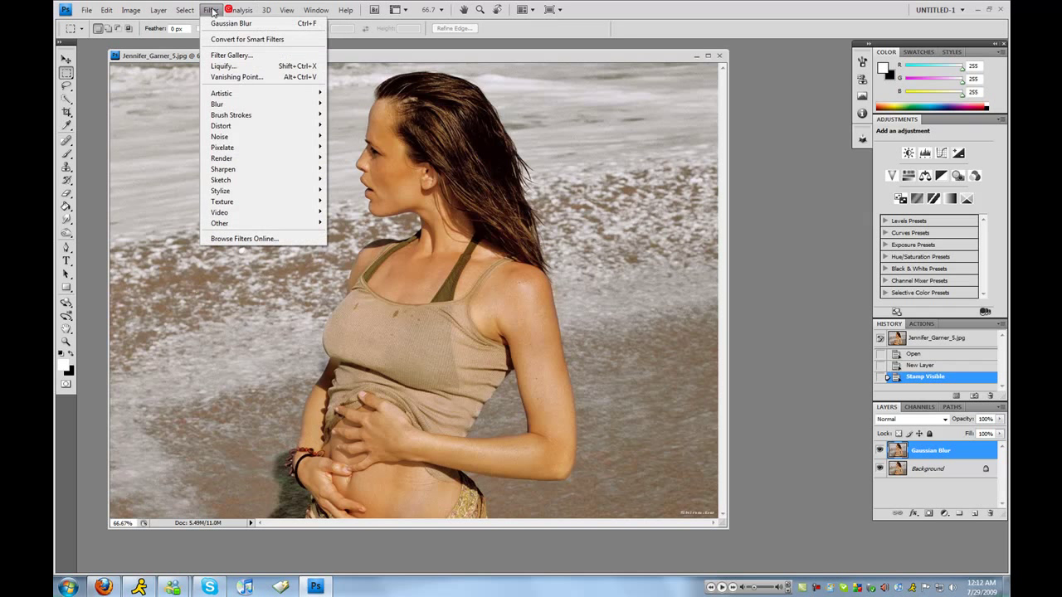
pyautogui.moveTo(315, 106)
pyautogui.click(356, 147)
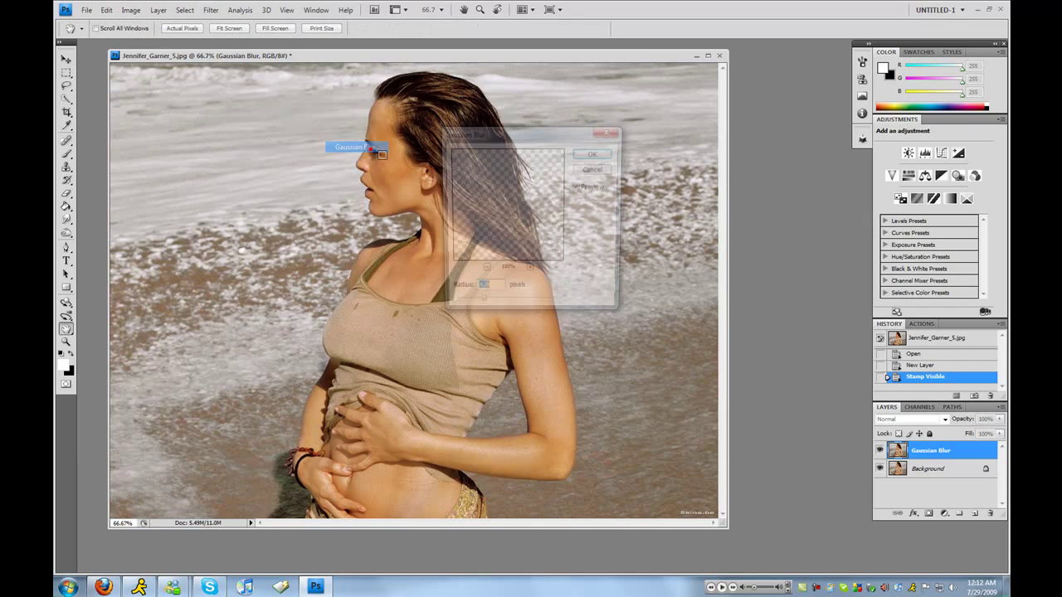
pyautogui.press('Return')
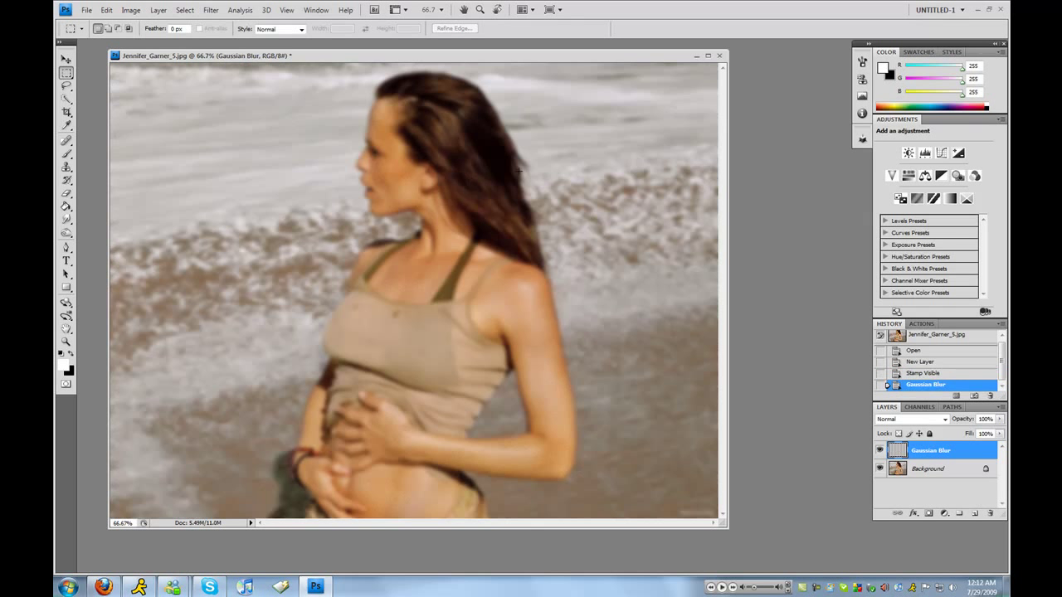
# - Try Soft Light on the Gaussian Blur layer, compare it, then switch its blend mode to Lighten
pyautogui.click(937, 420)
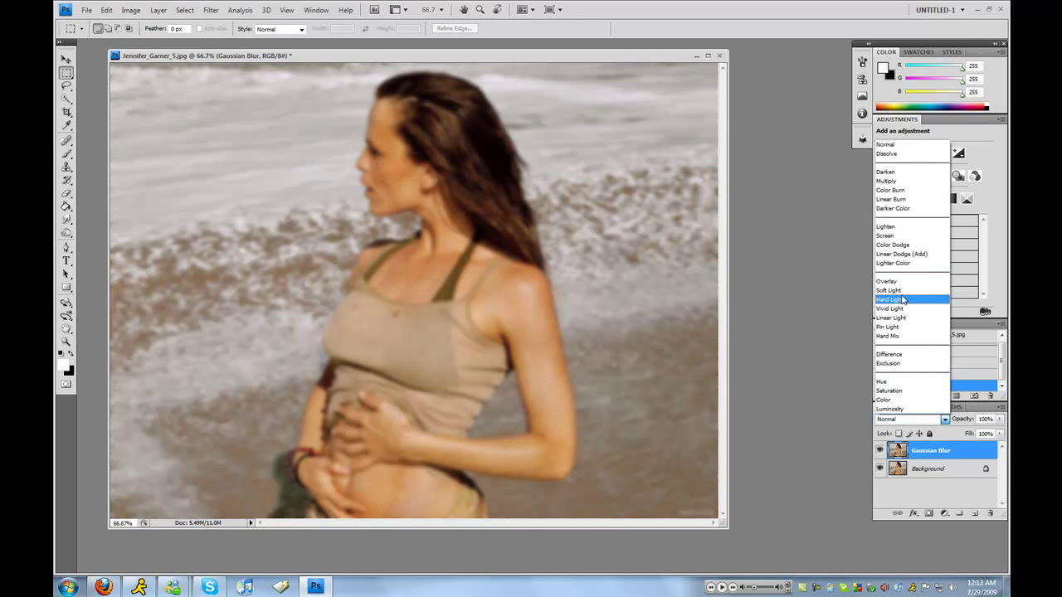
pyautogui.click(906, 290)
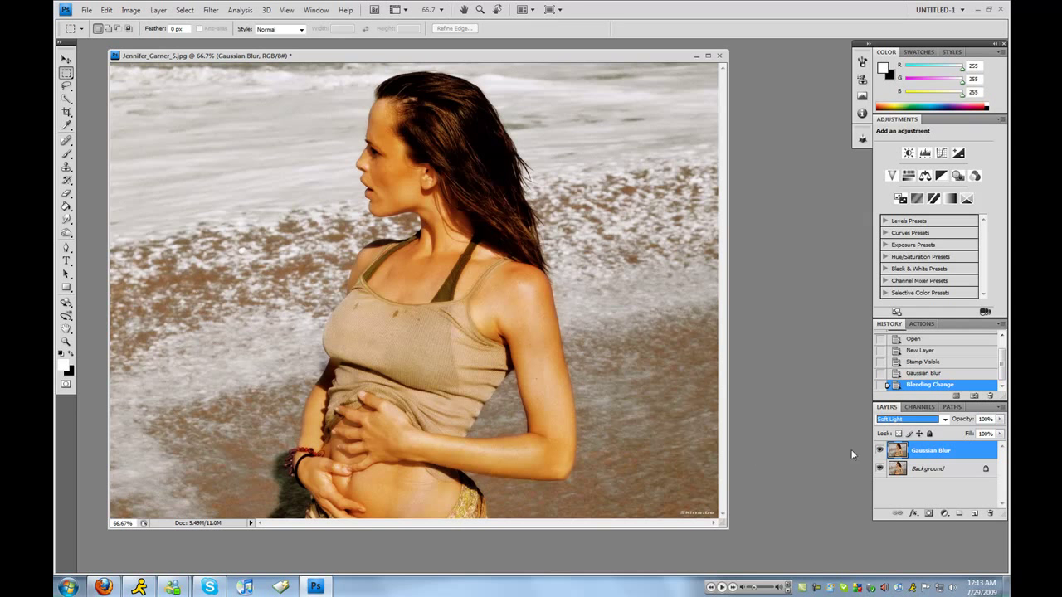
pyautogui.click(878, 451)
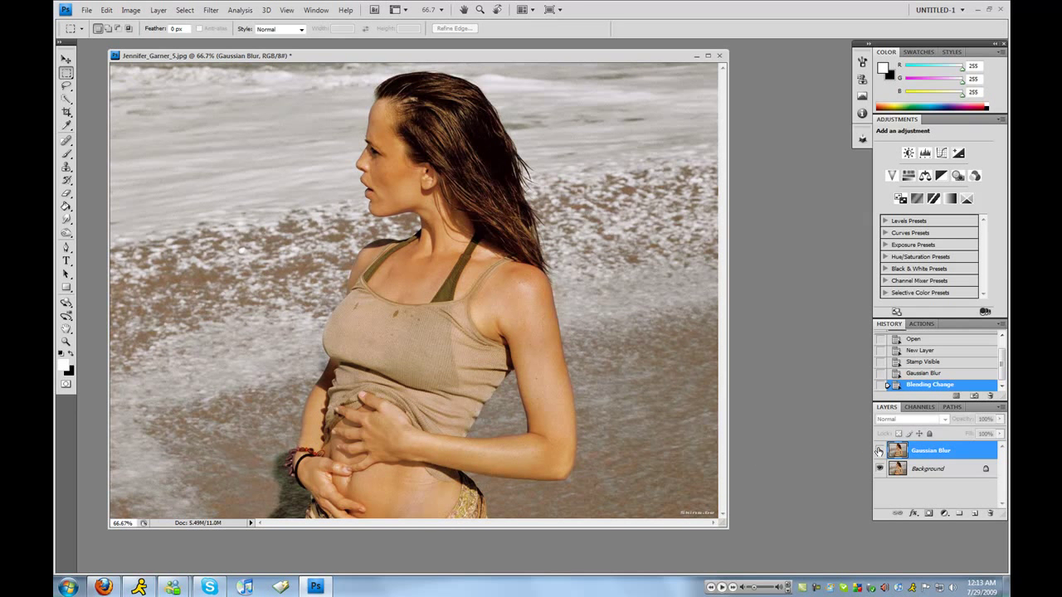
pyautogui.click(878, 450)
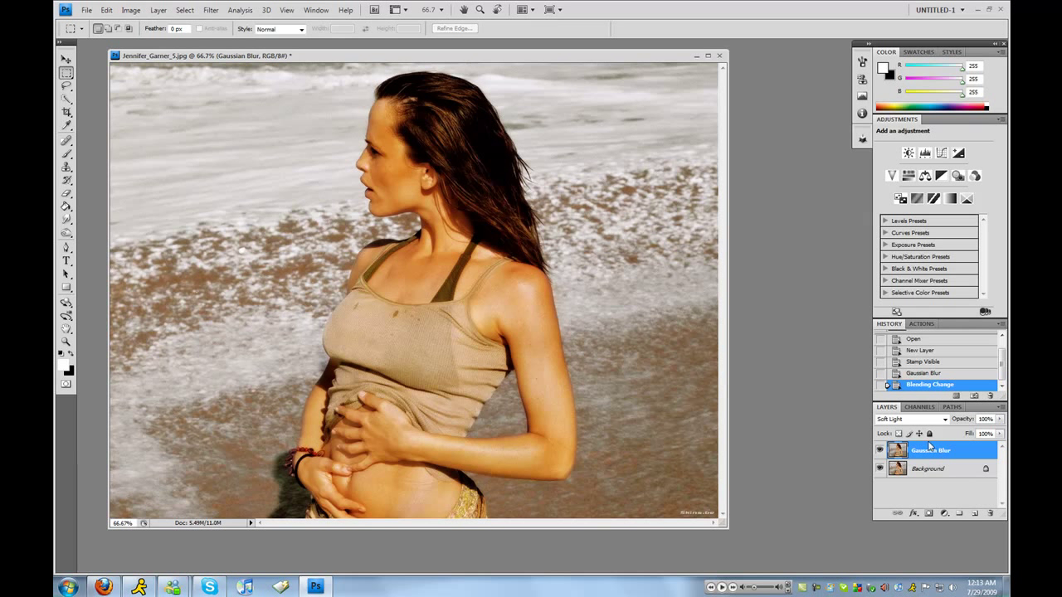
pyautogui.click(923, 419)
pyautogui.click(921, 222)
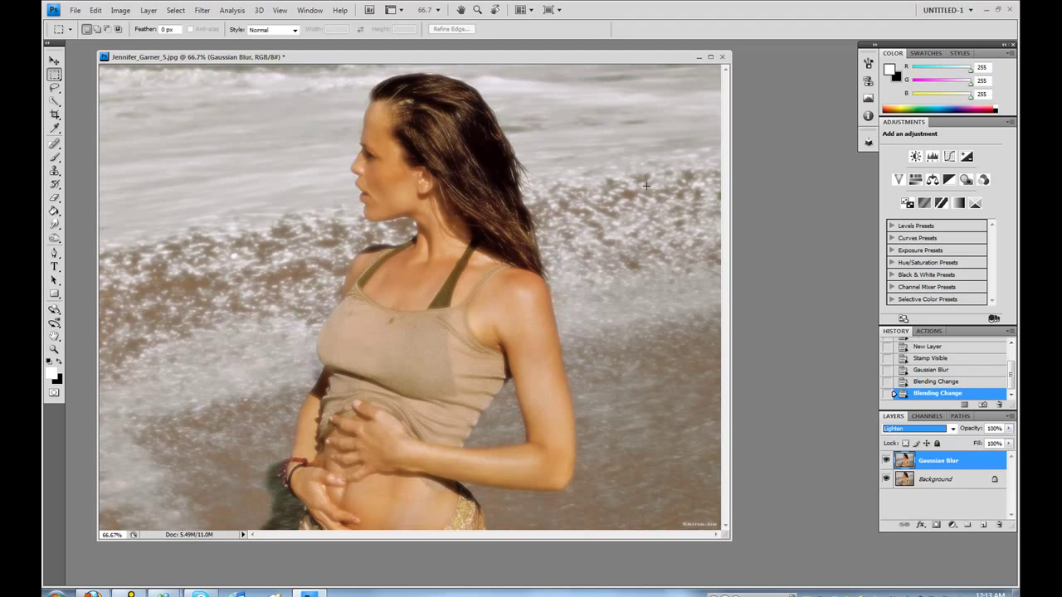
# - Try Screen and Overlay on the blurred layer, settle on Soft Light, then close the photo
pyautogui.click(954, 433)
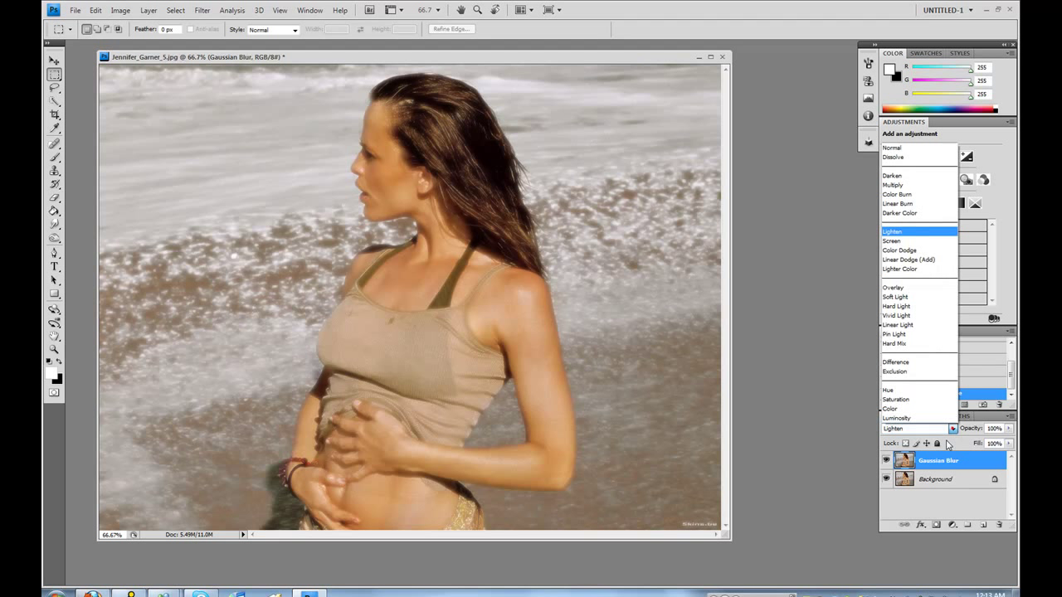
pyautogui.click(899, 242)
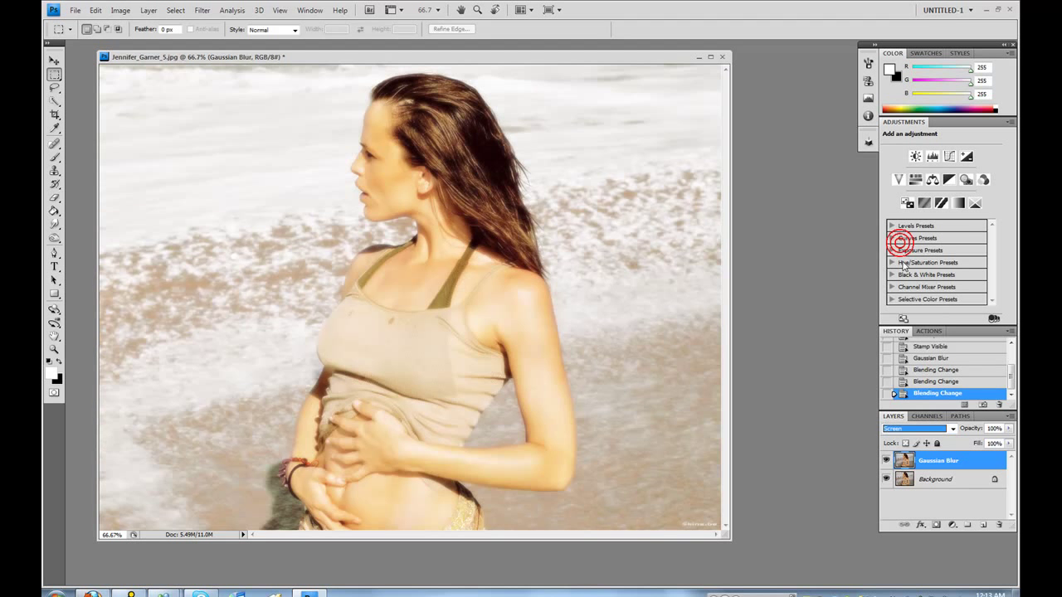
pyautogui.click(916, 428)
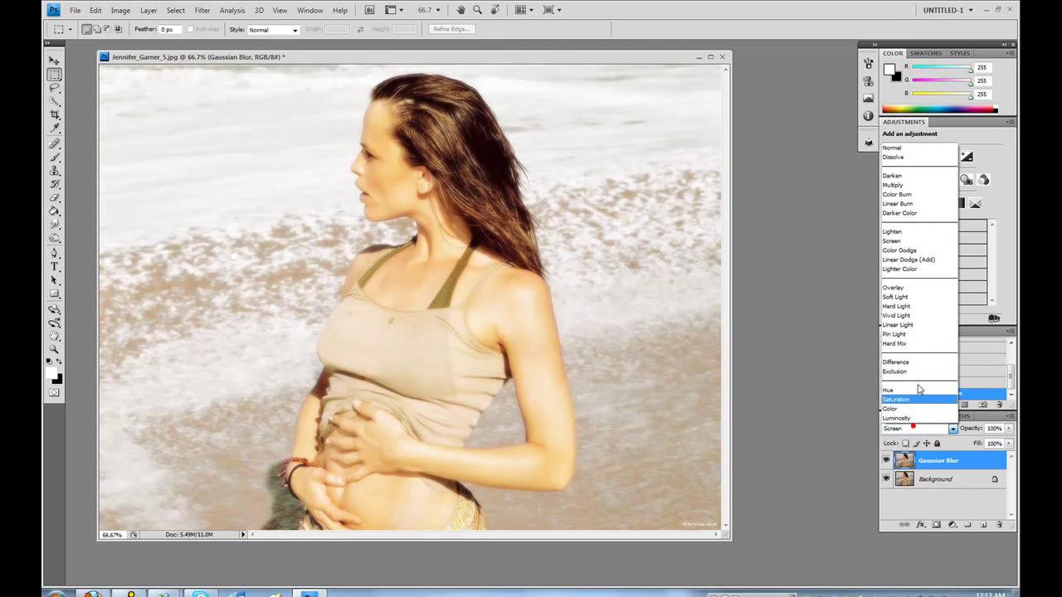
pyautogui.click(914, 285)
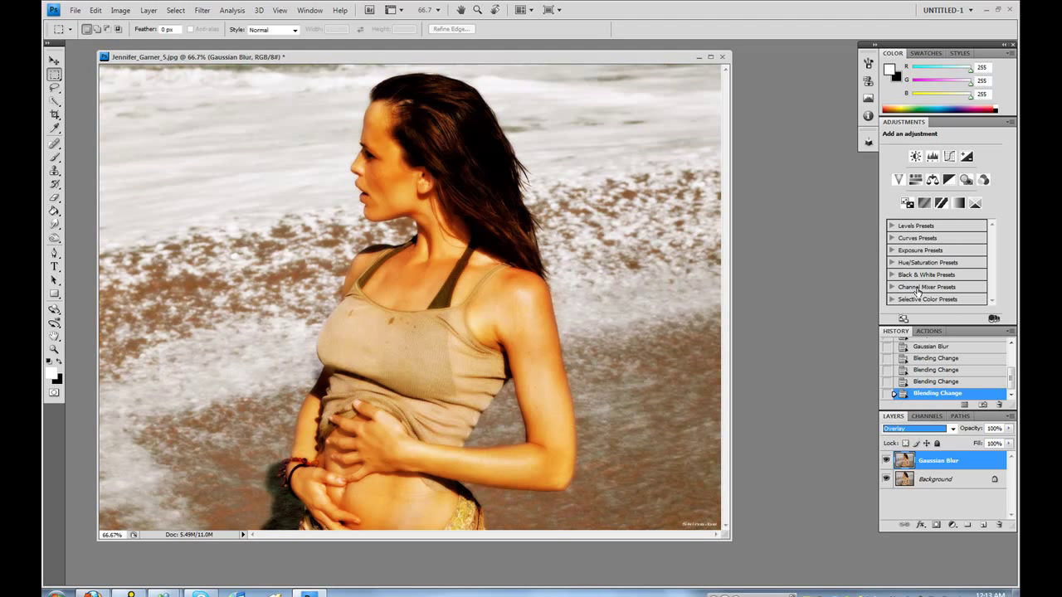
pyautogui.click(917, 429)
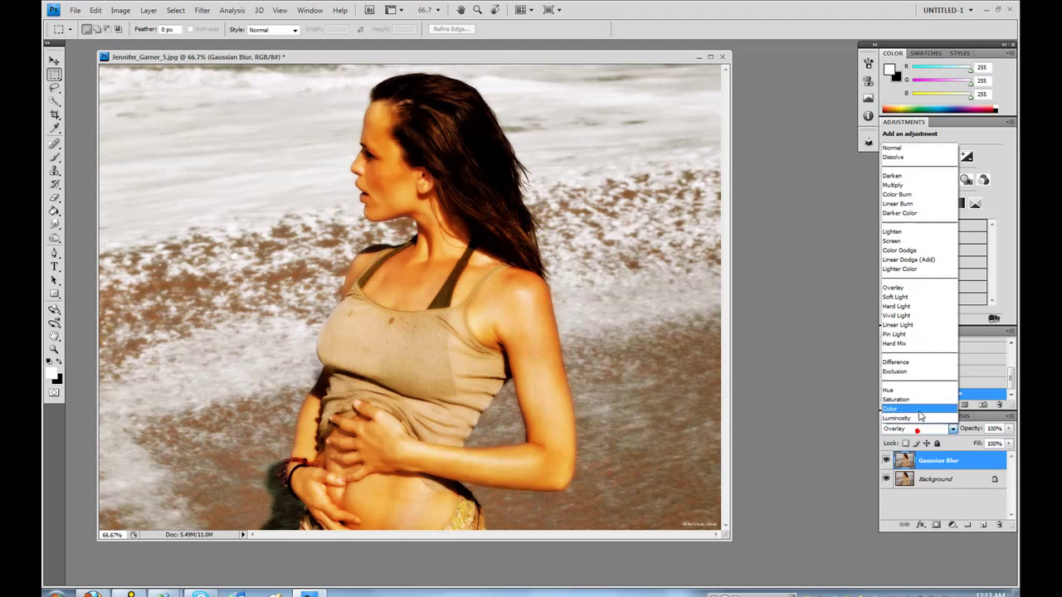
pyautogui.click(918, 297)
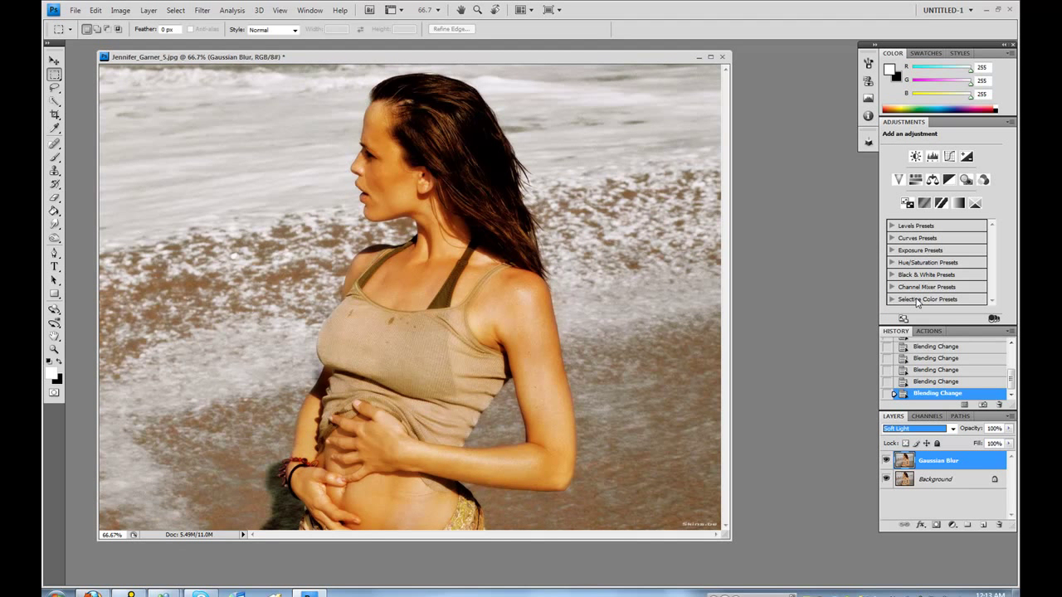
pyautogui.click(722, 57)
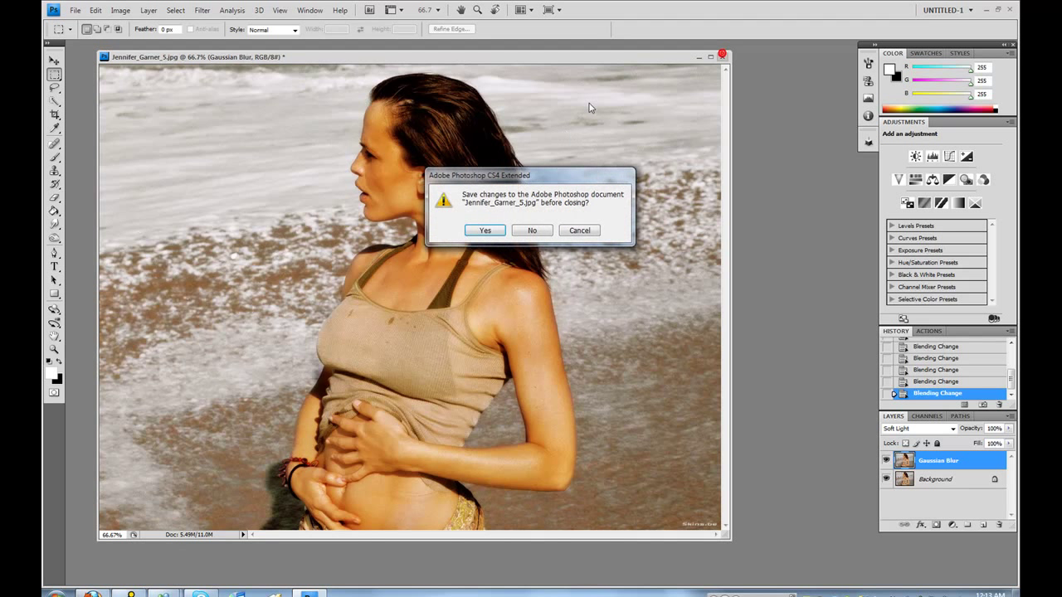
# - Discard changes to the first photo and open the surf photo from the Women folder
pyautogui.click(531, 229)
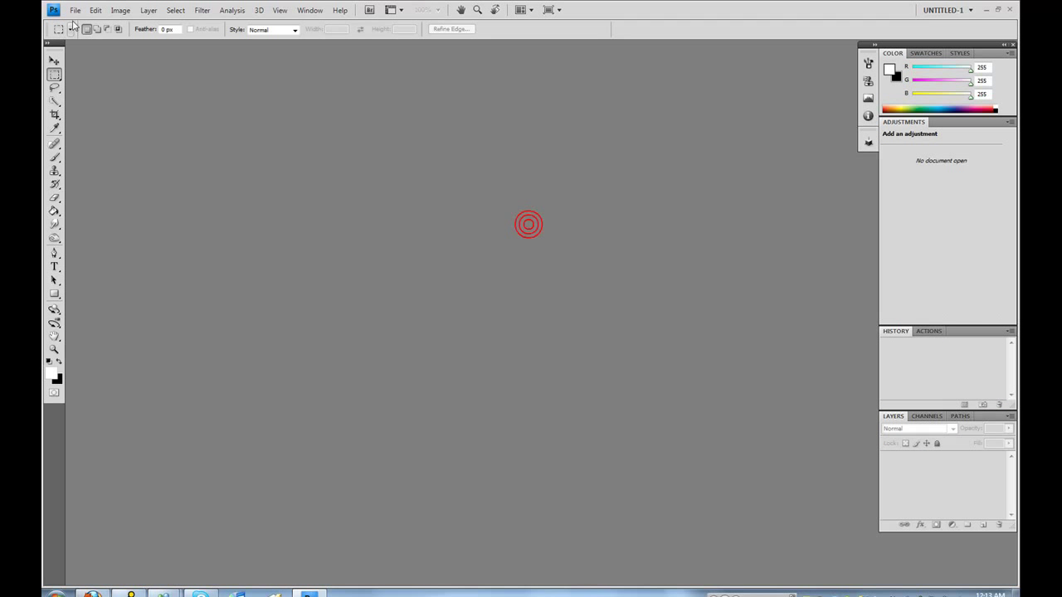
pyautogui.click(75, 10)
pyautogui.click(85, 34)
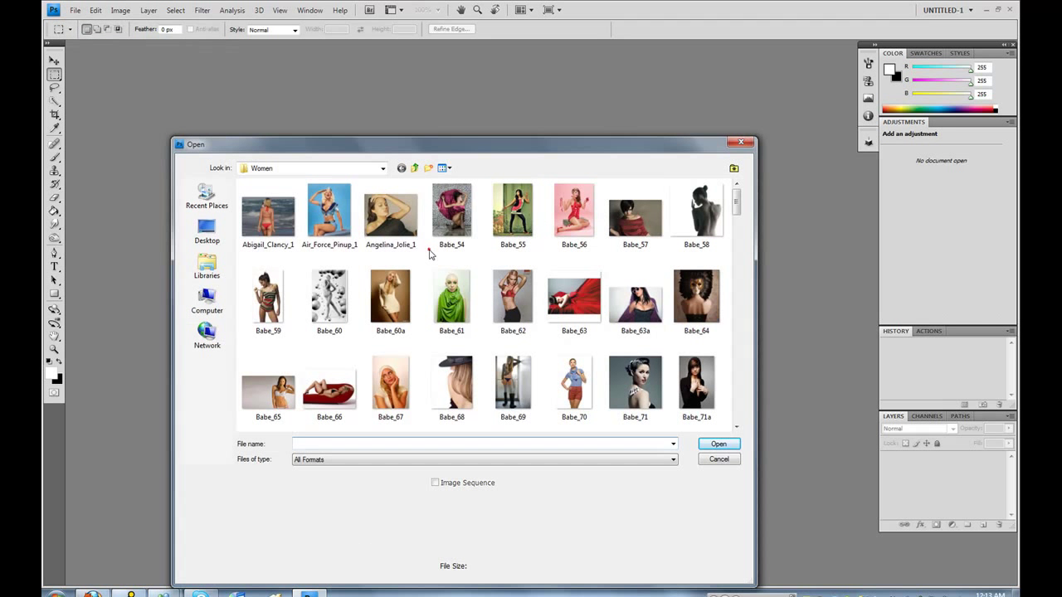
pyautogui.scroll(-5, 437, 252)
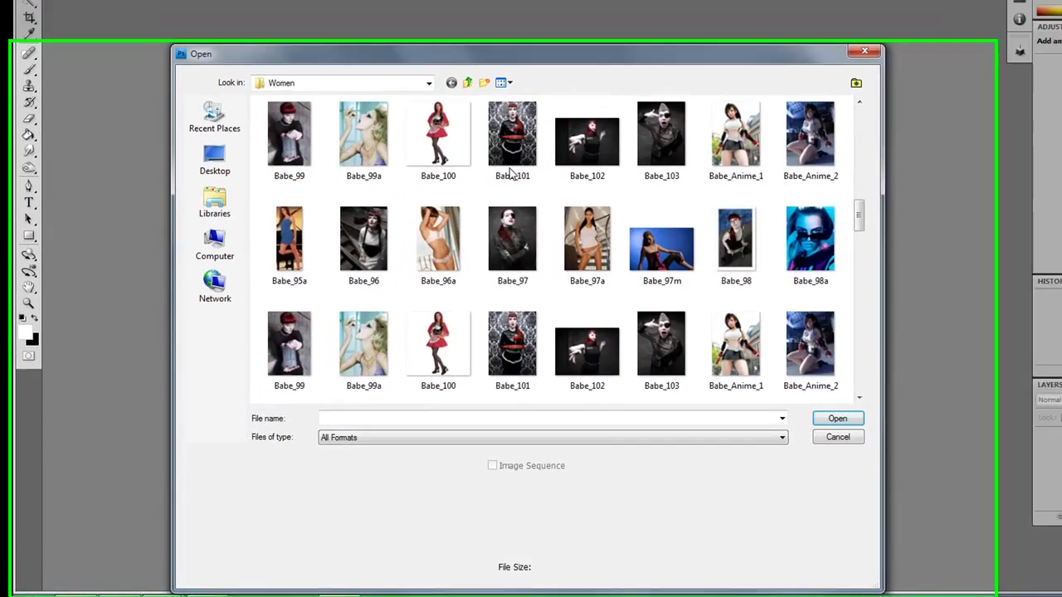
pyautogui.scroll(-5, 512, 172)
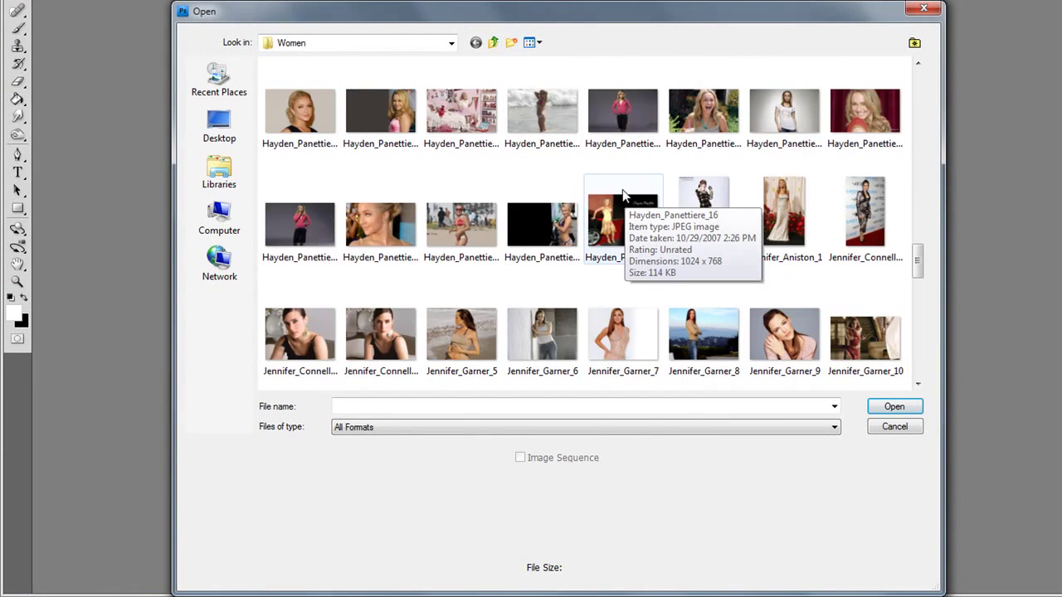
pyautogui.doubleClick(531, 103)
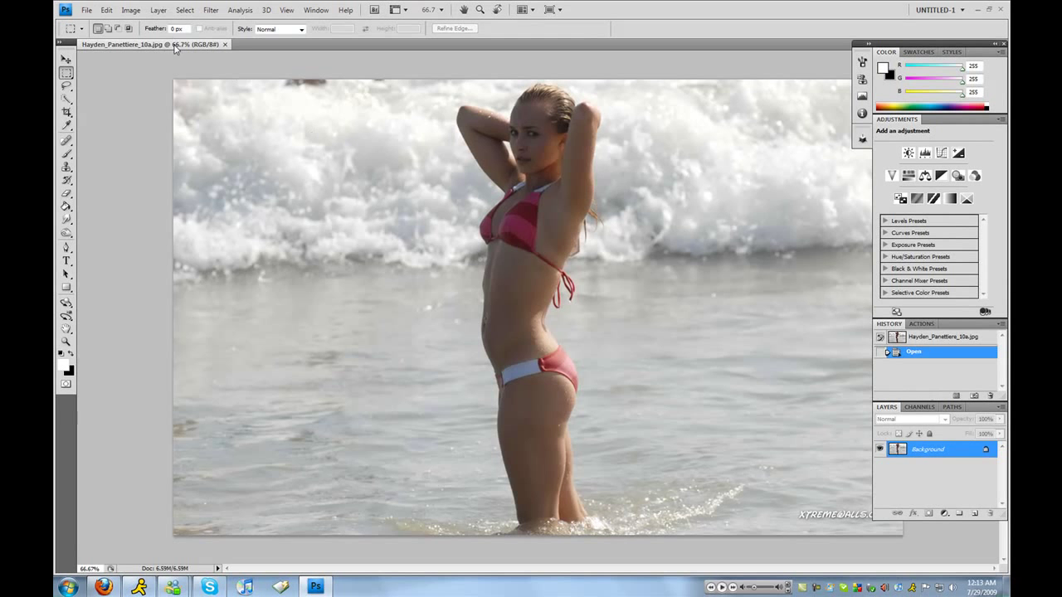
# - Float the photo window and stamp all visible content into a new Layer 1
pyautogui.moveTo(174, 48); pyautogui.dragTo(73, 48)
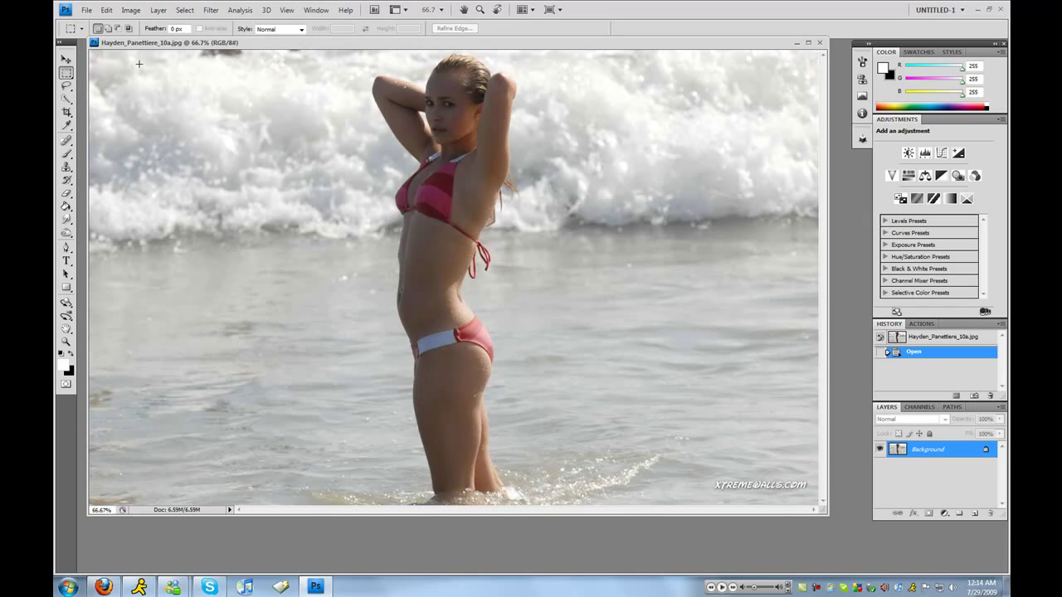
pyautogui.hotkey('ctrl', 'shift', 'n')
pyautogui.press('Return')
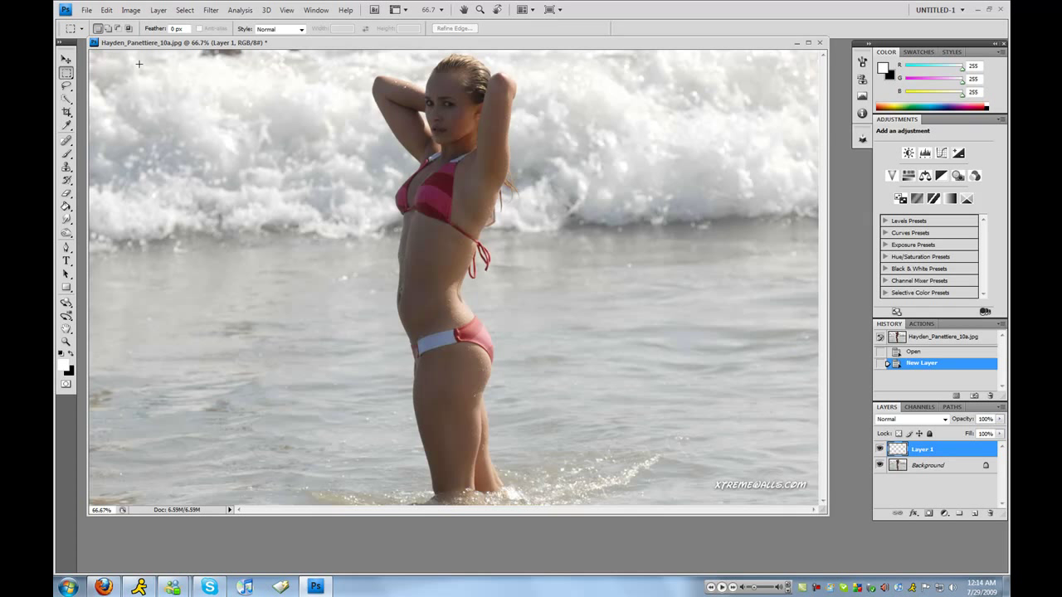
pyautogui.hotkey('ctrl', 'alt', 'shift', 'e')
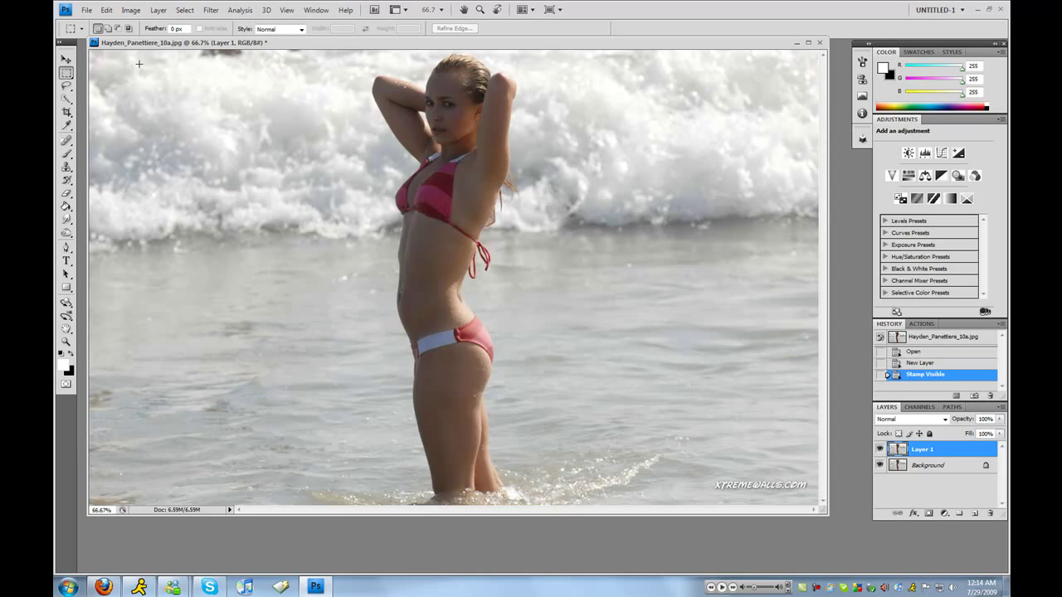
# - Apply Gaussian Blur to Layer 1 and set its blend mode to Overlay
pyautogui.click(211, 10)
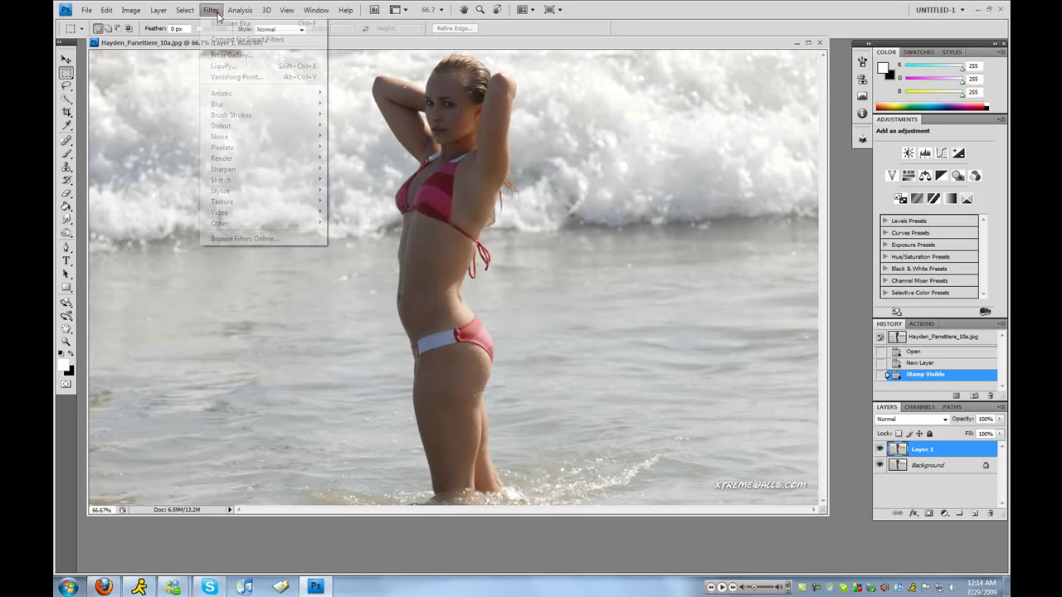
pyautogui.click(300, 25)
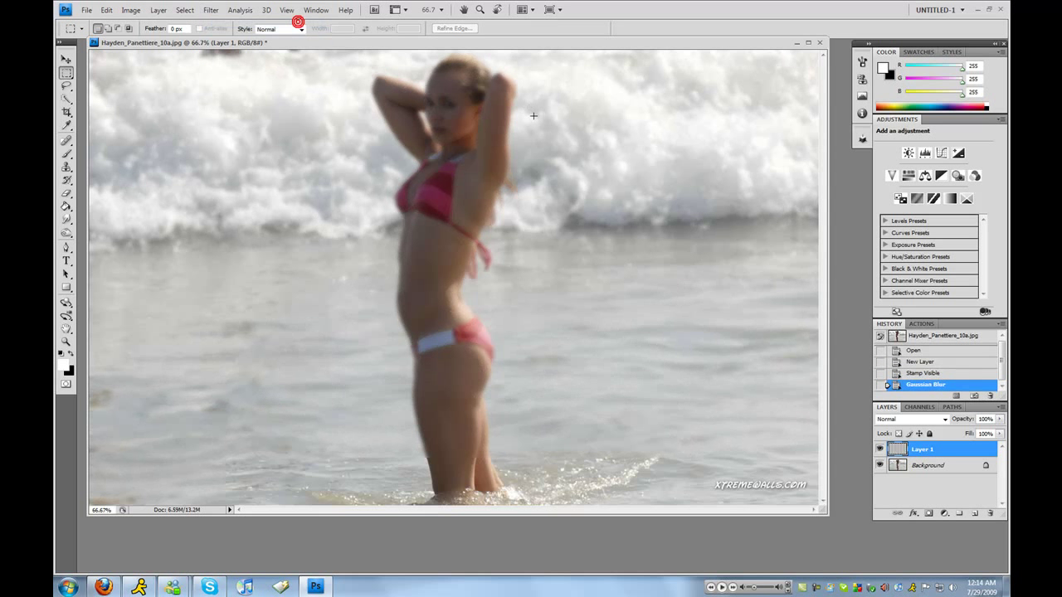
pyautogui.click(910, 419)
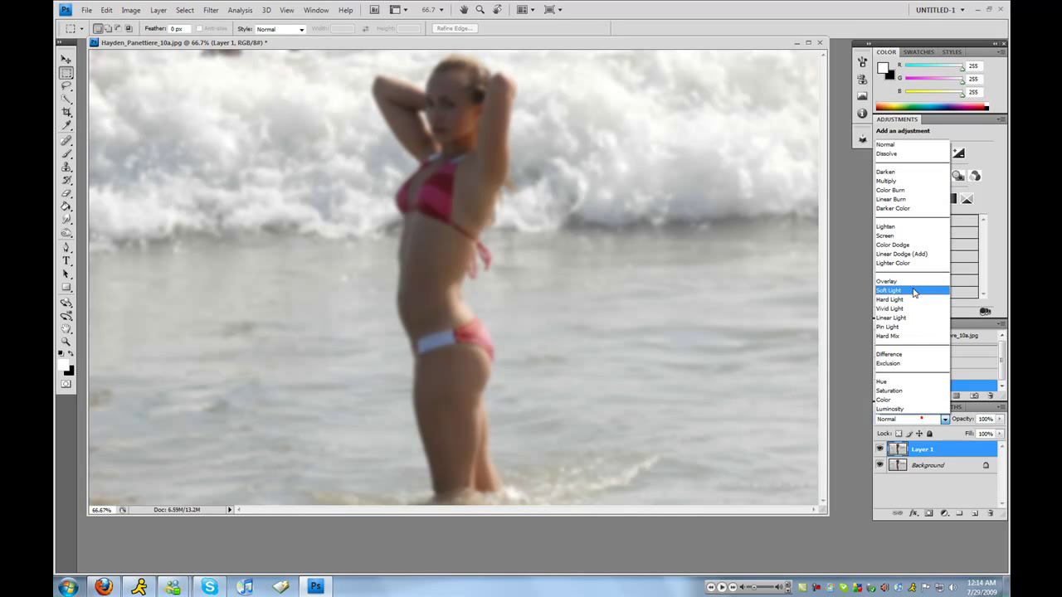
pyautogui.click(913, 282)
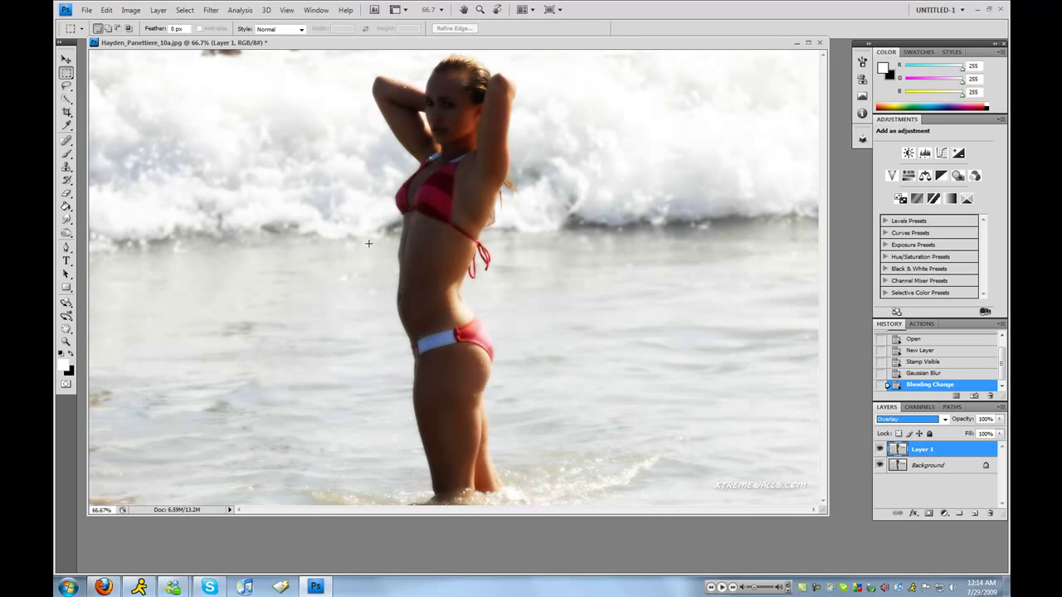
# - Make a trial Eraser stroke on the face glow, then remove it
pyautogui.click(67, 193)
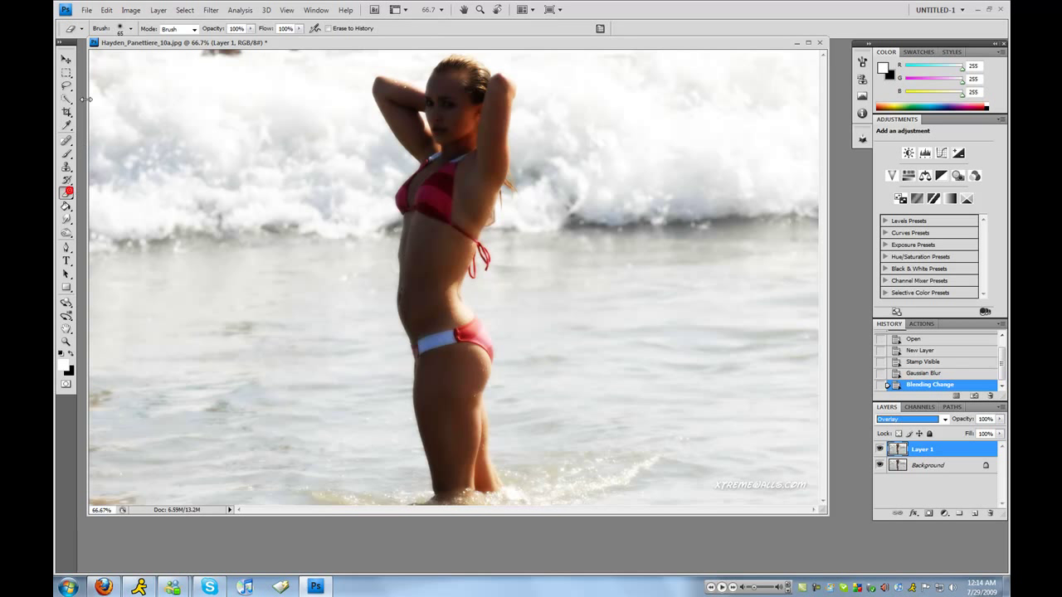
pyautogui.moveTo(459, 101); pyautogui.dragTo(444, 124)
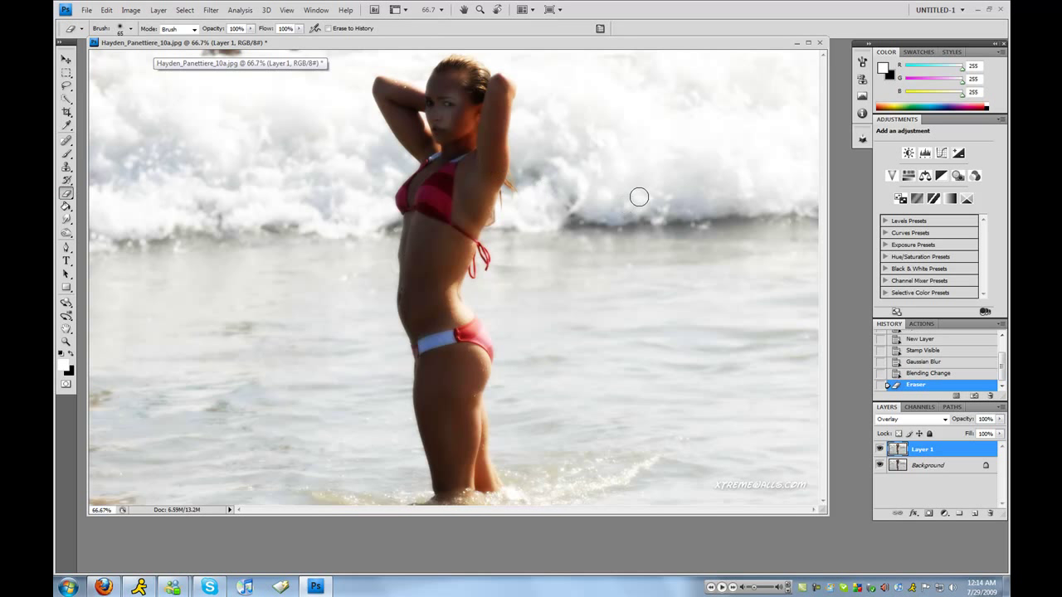
pyautogui.press('Return')
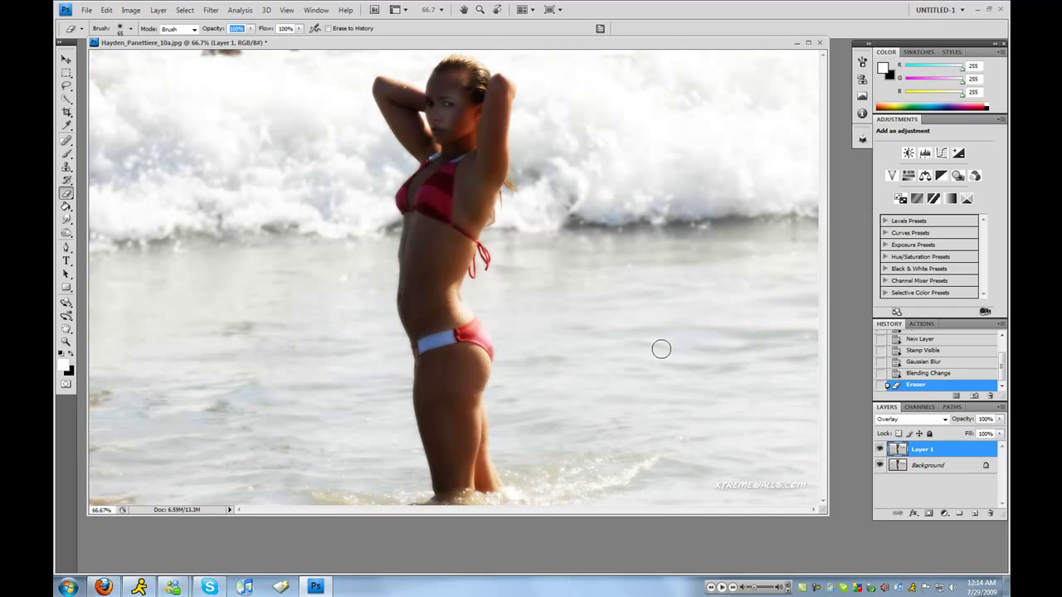
pyautogui.click(989, 396)
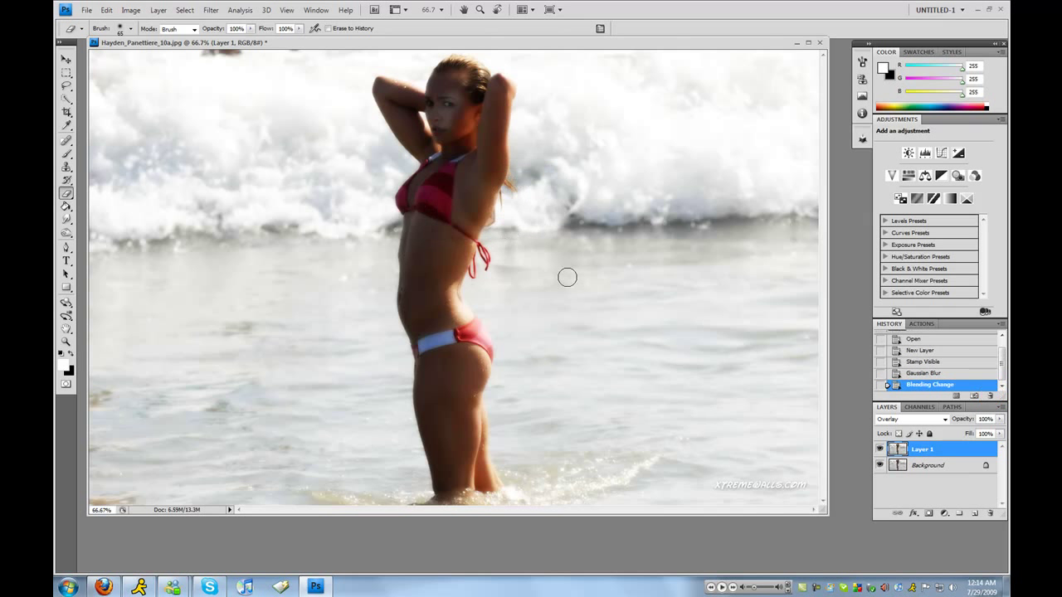
# - Erase the glow over the face, chest, forehead and hair with a 100 px soft brush
pyautogui.click(130, 30)
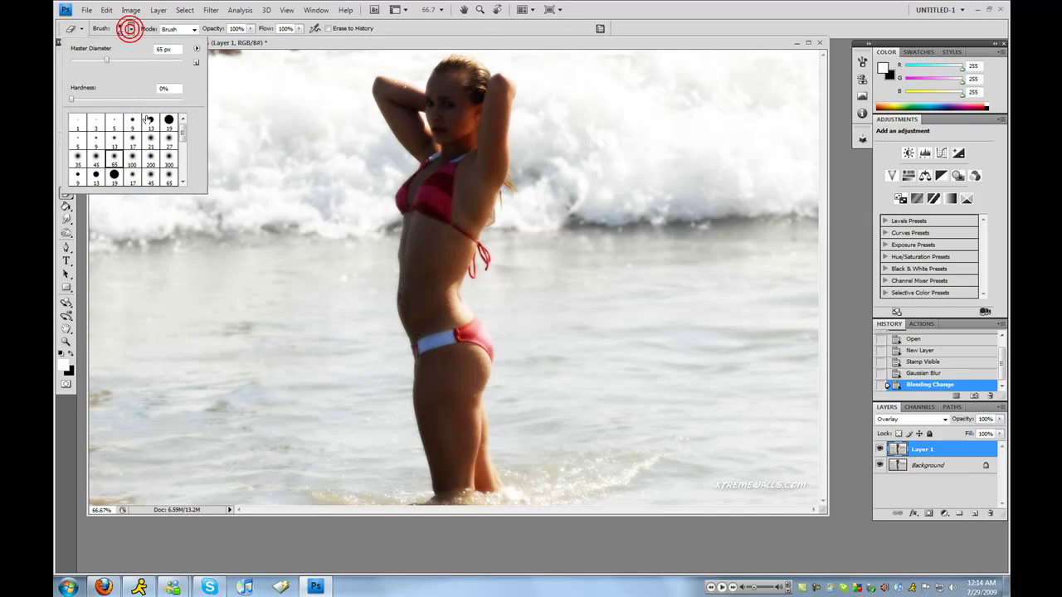
pyautogui.click(132, 160)
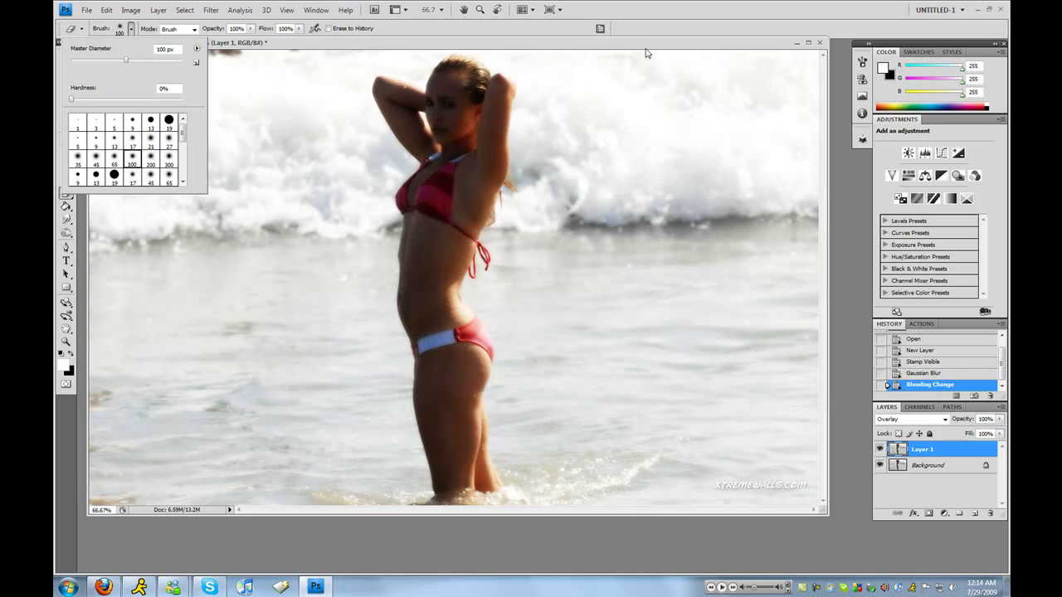
pyautogui.moveTo(427, 83); pyautogui.dragTo(452, 141)
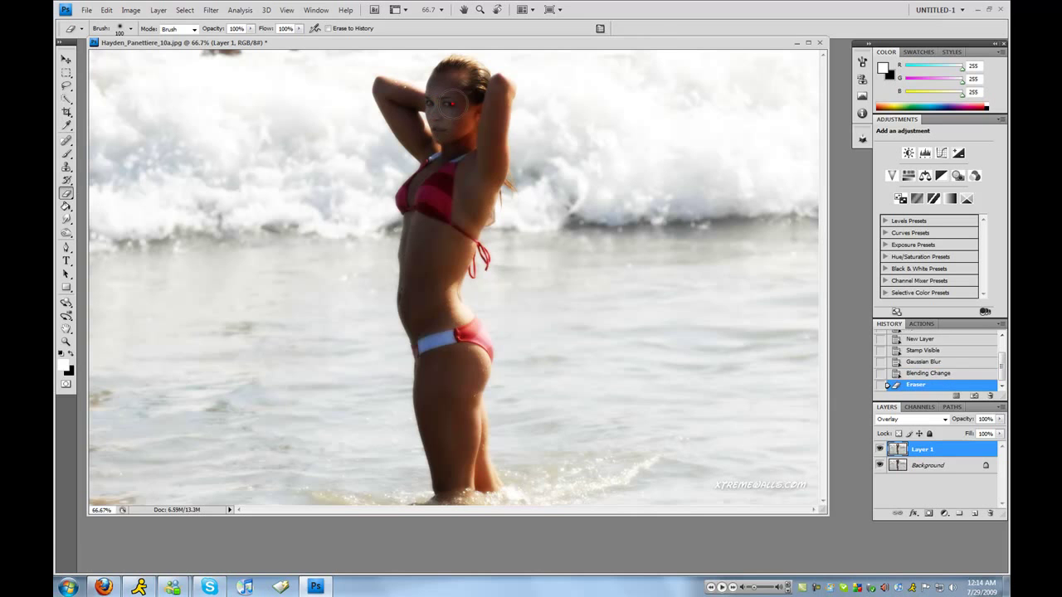
pyautogui.moveTo(449, 103); pyautogui.dragTo(460, 187)
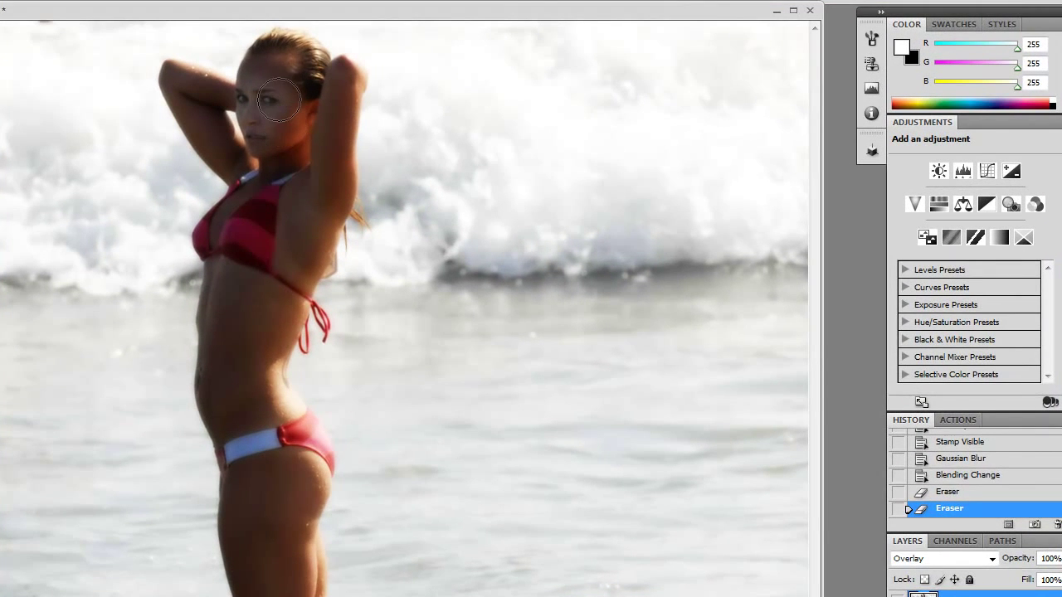
pyautogui.moveTo(278, 101); pyautogui.dragTo(278, 52)
pyautogui.moveTo(307, 89); pyautogui.dragTo(287, 40)
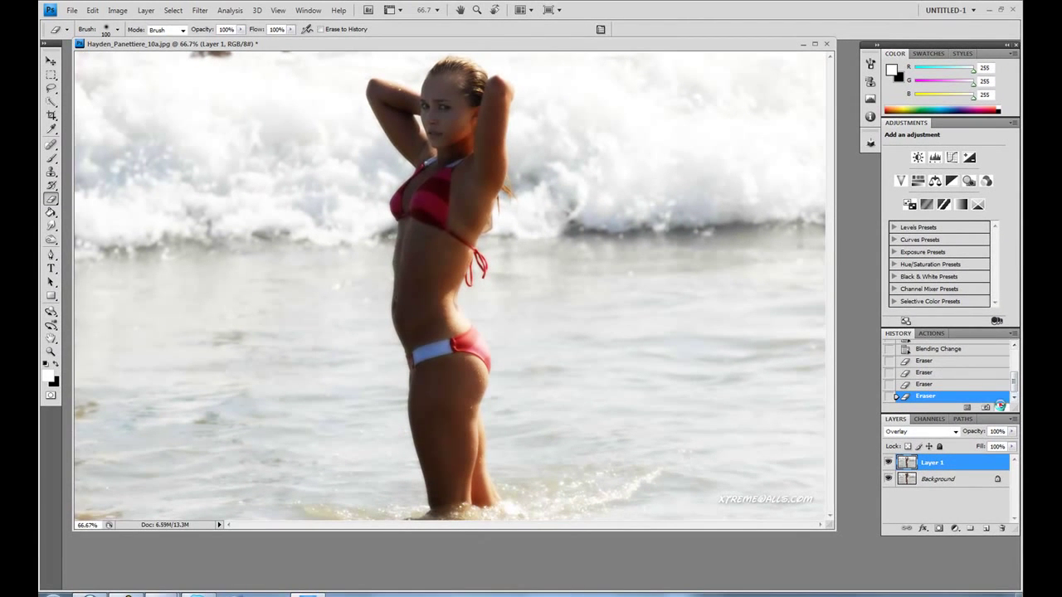
# - Delete the earlier Eraser states from the History panel
pyautogui.click(1001, 407)
pyautogui.press('Return')
pyautogui.click(1000, 407)
pyautogui.press('Return')
pyautogui.click(1001, 407)
pyautogui.press('Return')
pyautogui.click(1002, 409)
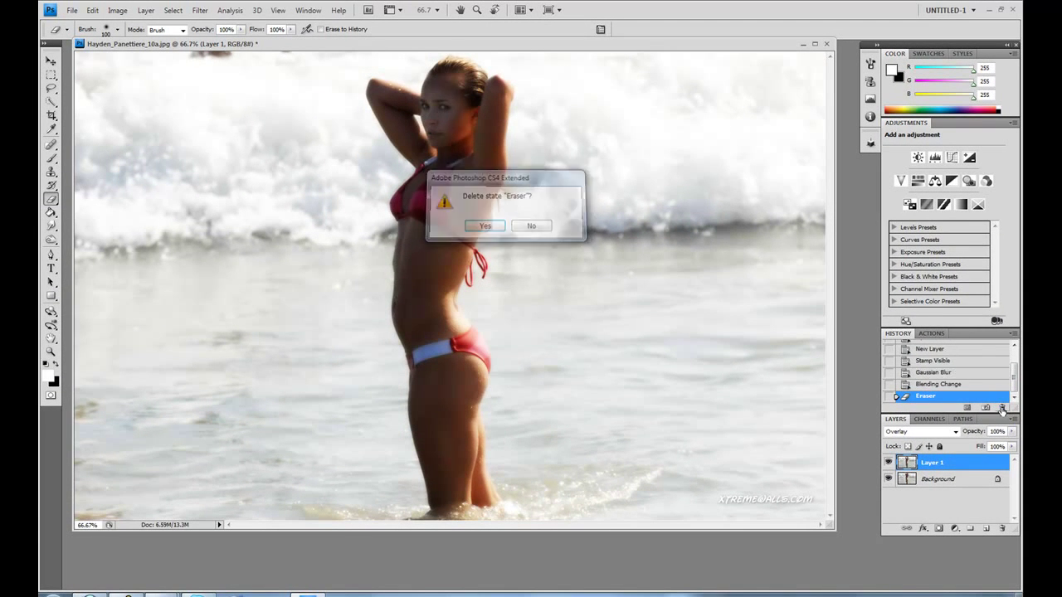
pyautogui.press('Escape')
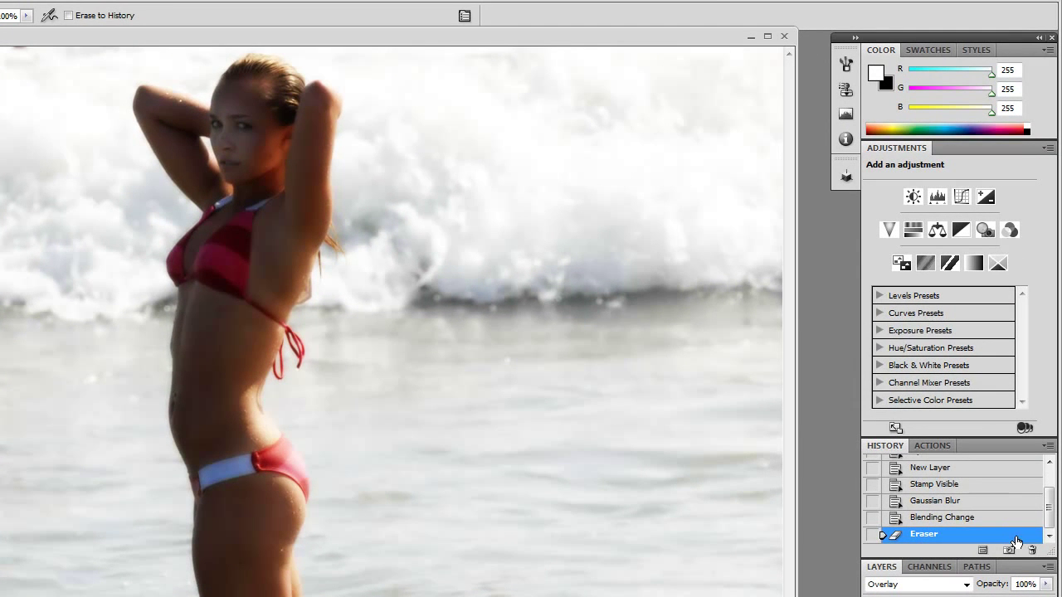
pyautogui.click(1033, 551)
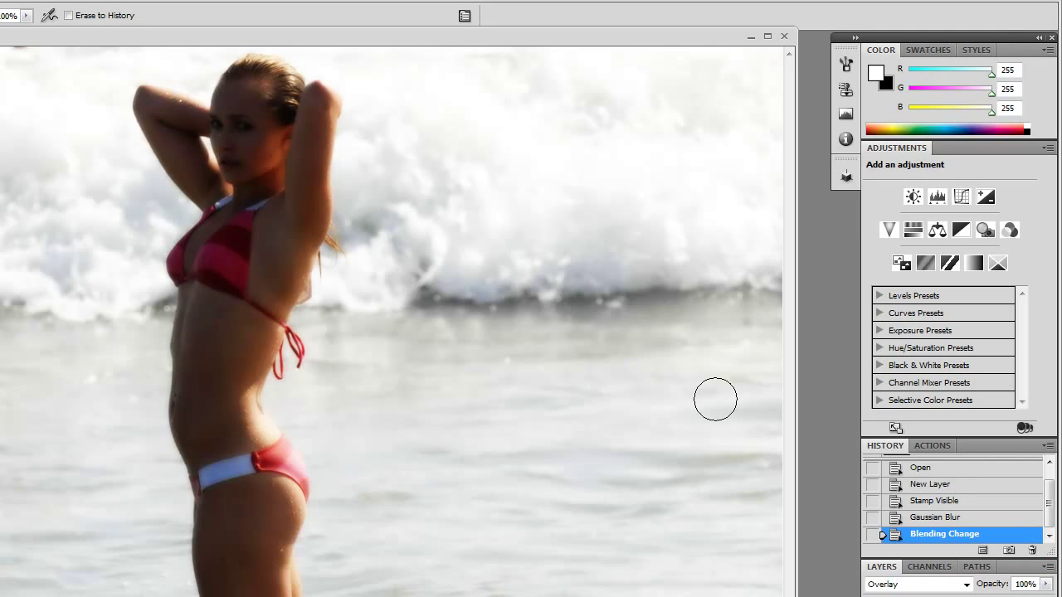
# - Erase Layer 1's glow over the face again with a stroke and several dabs
pyautogui.moveTo(222, 120)
pyautogui.mouseDown()
pyautogui.moveTo(217, 94)
pyautogui.moveTo(249, 178)
pyautogui.mouseUp()
pyautogui.click(263, 125)
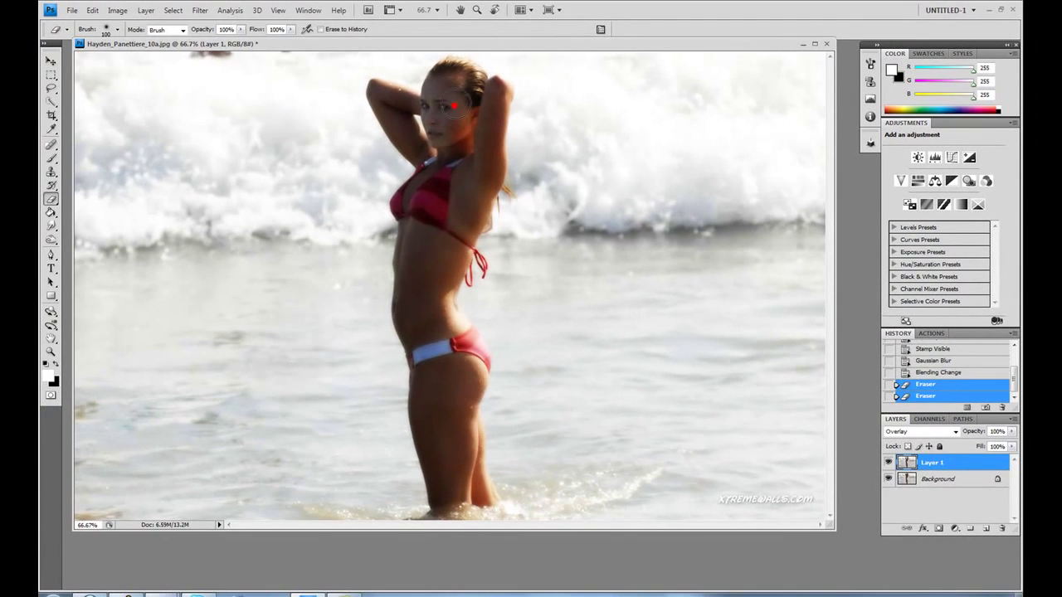
pyautogui.click(454, 105)
pyautogui.click(458, 92)
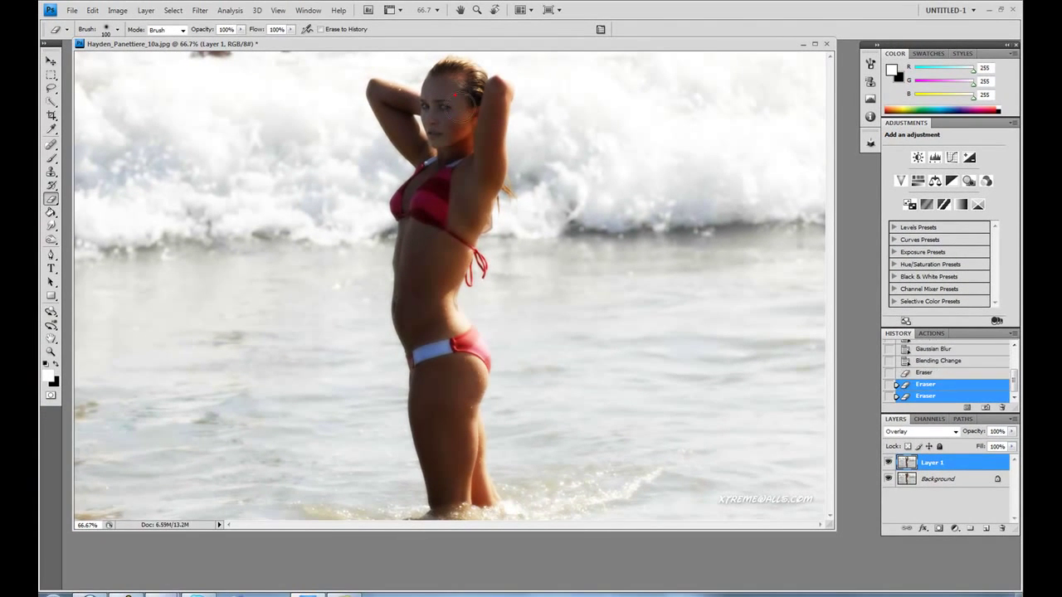
pyautogui.click(464, 132)
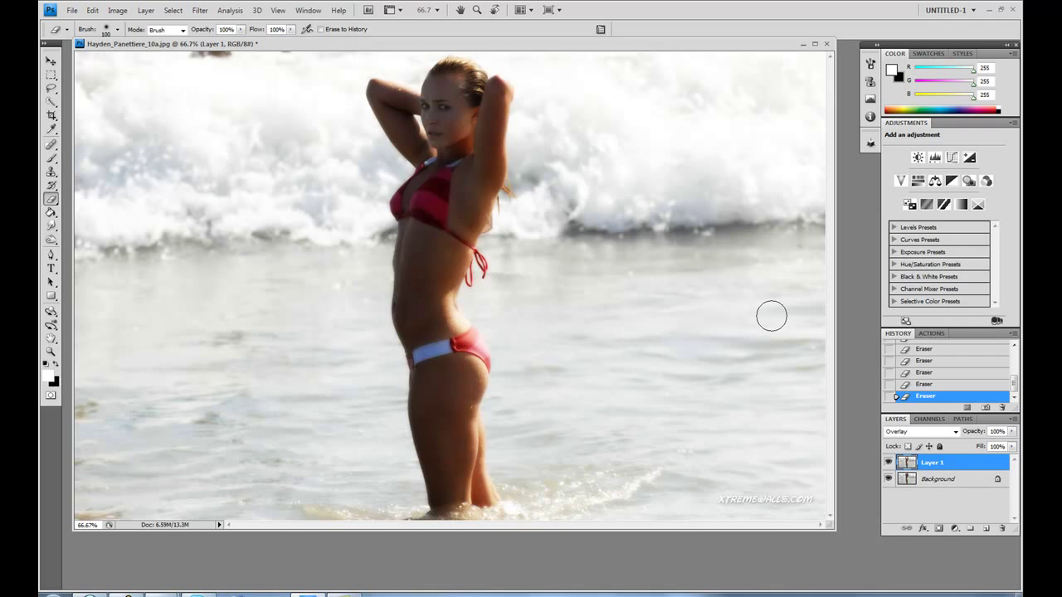
# - Close the surf photo, discarding its unsaved edits
pyautogui.click(828, 44)
pyautogui.click(533, 232)
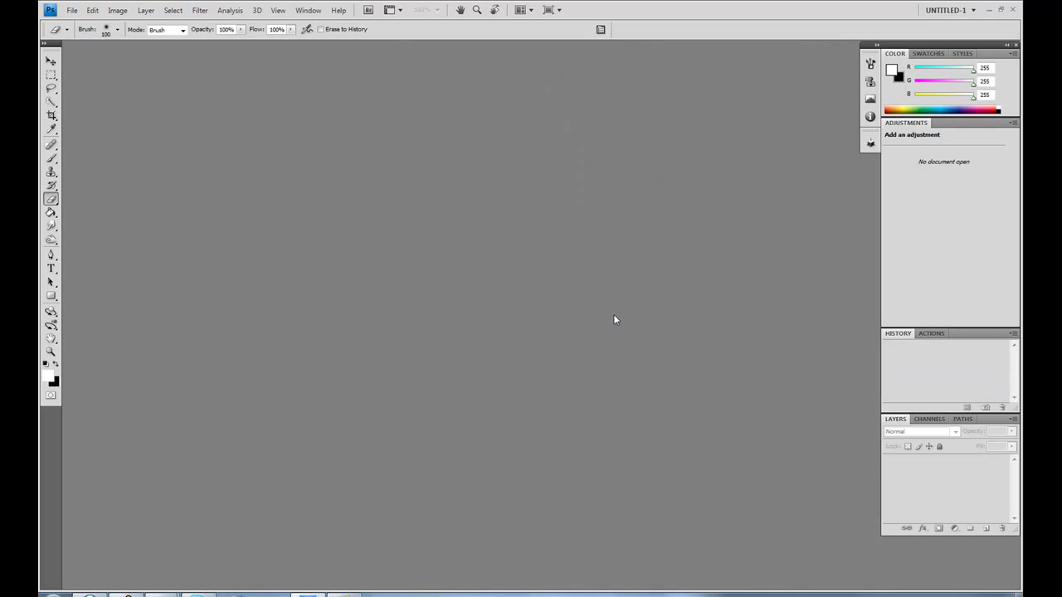